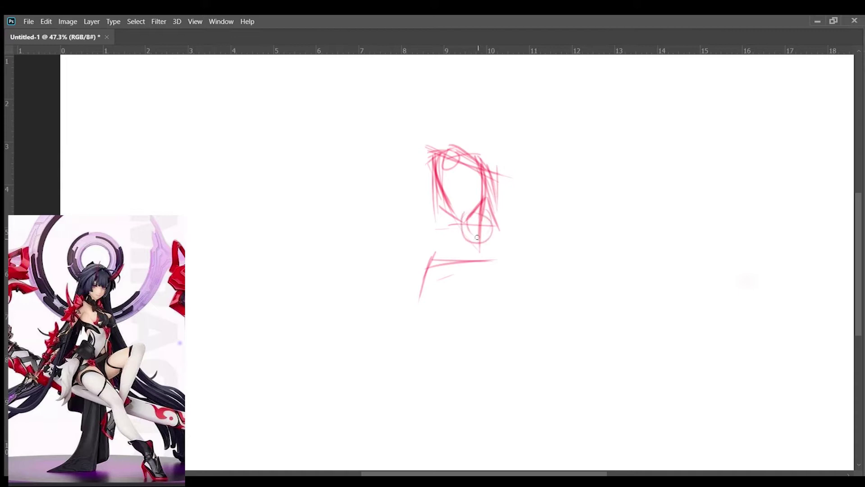
Sketch the pelvis block and waist contours below the rib cage with rough red construction lines
left_click_drag(501, 246, 500, 288)
left_click_drag(421, 293, 496, 284)
mouse_move(430, 254)
left_mouse_down()
mouse_move(500, 248)
mouse_move(500, 283)
left_mouse_up()
left_click_drag(462, 250, 477, 274)
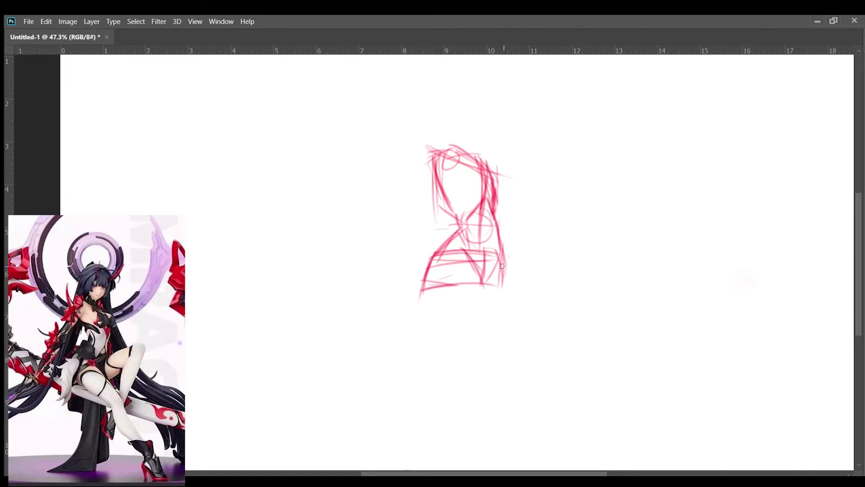
Sketch the raised thigh extending outward from the pelvis, with a circle for its knee joint
left_click_drag(489, 274, 550, 253)
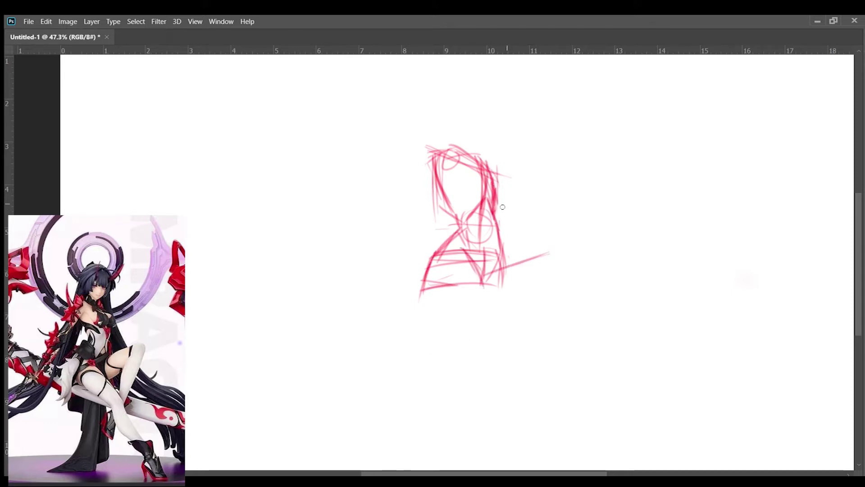
left_click_drag(501, 255, 550, 237)
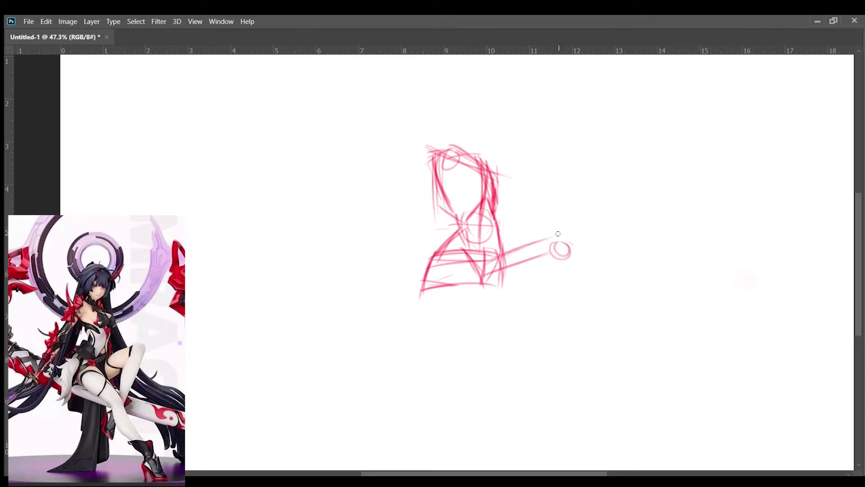
mouse_move(473, 285)
left_mouse_down()
mouse_move(533, 276)
mouse_move(463, 283)
mouse_move(507, 288)
left_mouse_up()
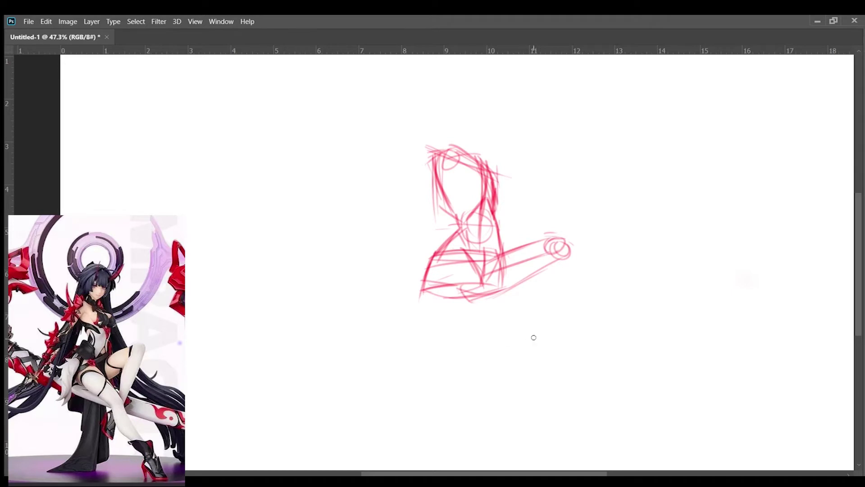
Sketch the raised leg's shin running down from the knee to a small ankle circle
mouse_move(533, 336)
left_mouse_down()
mouse_move(566, 254)
mouse_move(532, 357)
left_mouse_up()
left_click_drag(550, 251, 526, 336)
left_click_drag(541, 265, 524, 354)
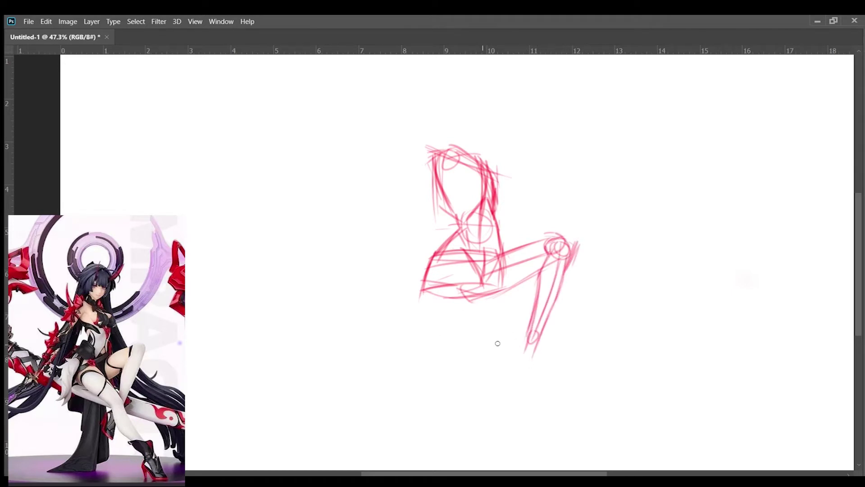
Sketch the other thigh angled downward from the hip, with a circle for its knee
left_click_drag(466, 284, 513, 332)
left_click_drag(509, 331, 518, 338)
mouse_move(430, 307)
left_mouse_down()
mouse_move(496, 327)
mouse_move(510, 346)
left_mouse_up()
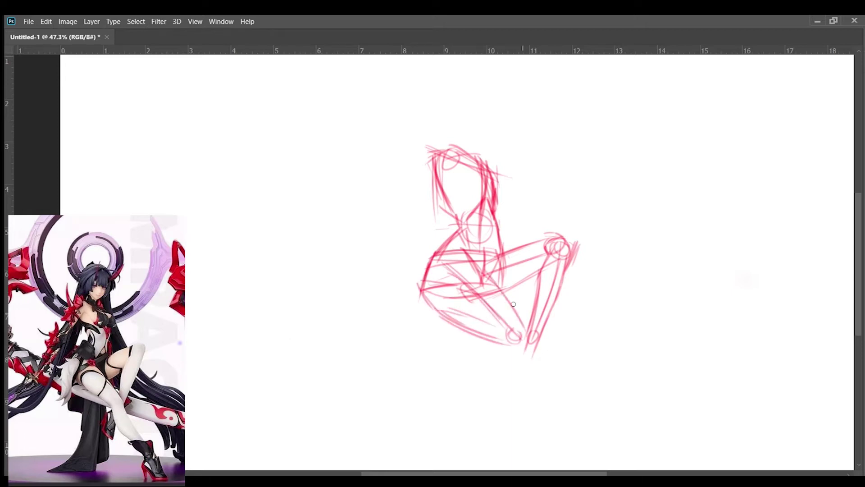
left_click_drag(420, 285, 509, 340)
Undo the background erasure and switch to the standard Eraser tool
key("Tab")
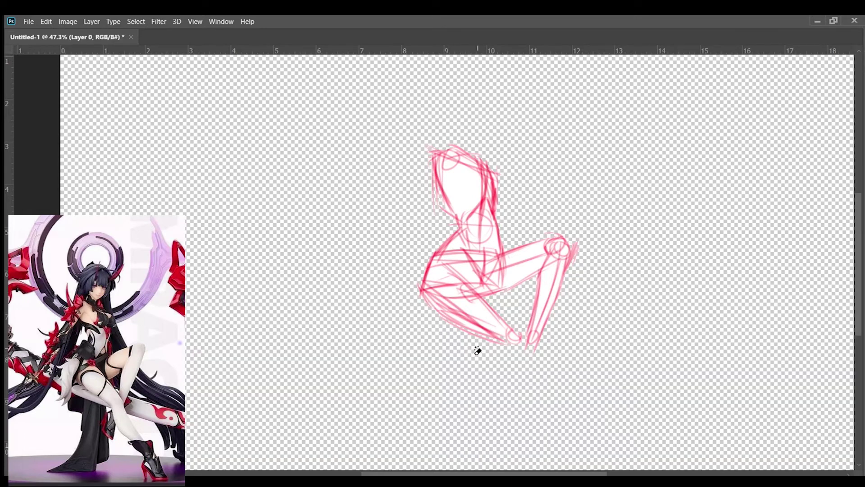
key("e")
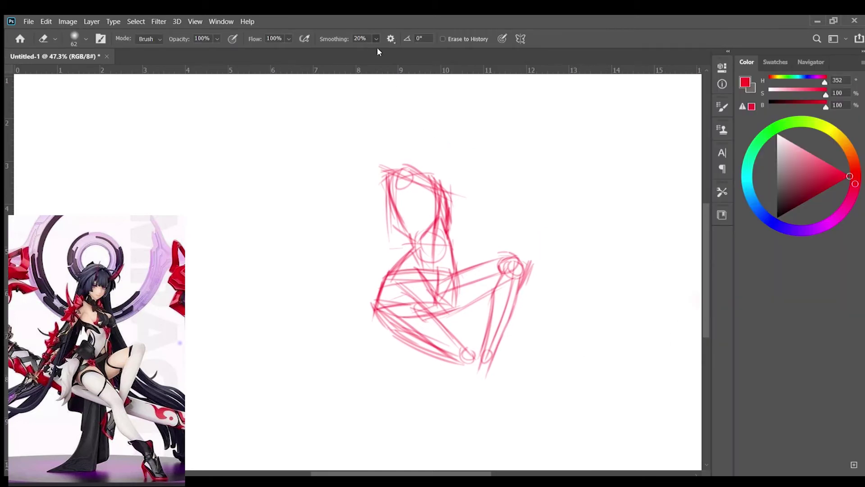
key("Tab")
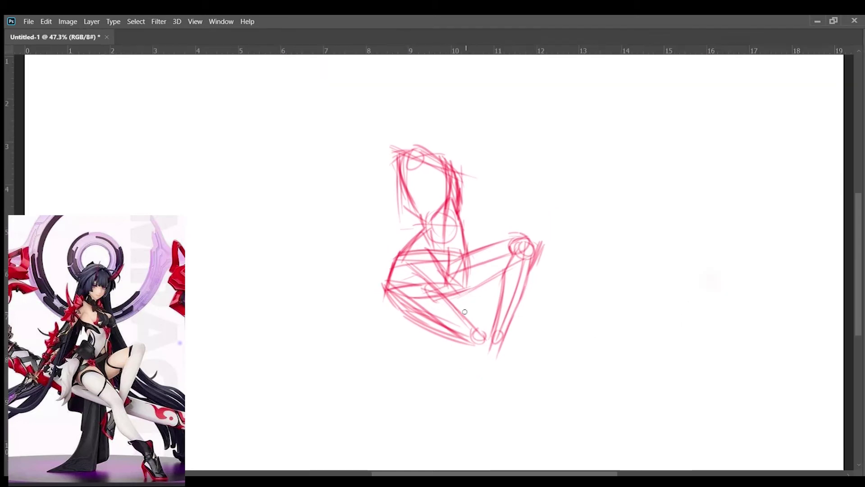
Sketch the lowered leg's shin and calf diagonally from the knee to an ankle circle and darken its contours
mouse_move(467, 341)
left_mouse_down()
mouse_move(499, 332)
mouse_move(546, 421)
left_mouse_up()
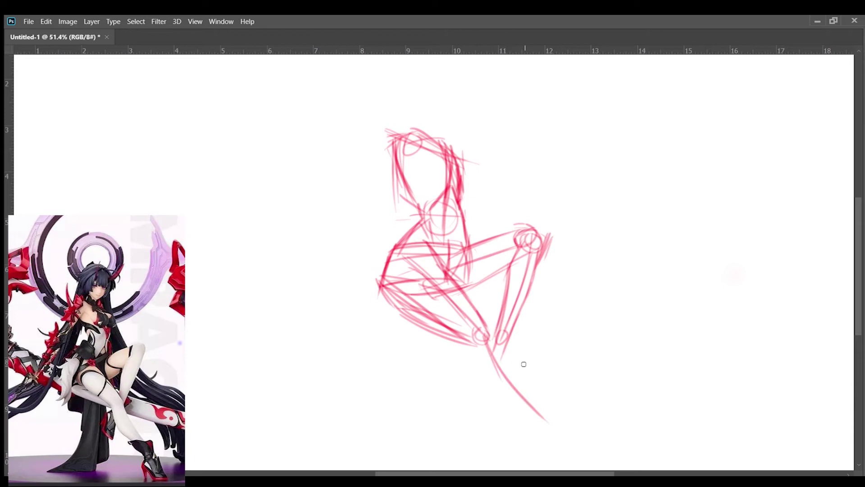
left_click_drag(499, 340, 546, 419)
left_click_drag(470, 329, 542, 421)
left_click_drag(482, 360, 541, 423)
left_click_drag(518, 387, 557, 428)
mouse_move(563, 419)
left_mouse_down()
mouse_move(536, 421)
mouse_move(506, 352)
left_mouse_up()
scroll(506, 352, "up", 1)
left_click_drag(462, 315, 544, 424)
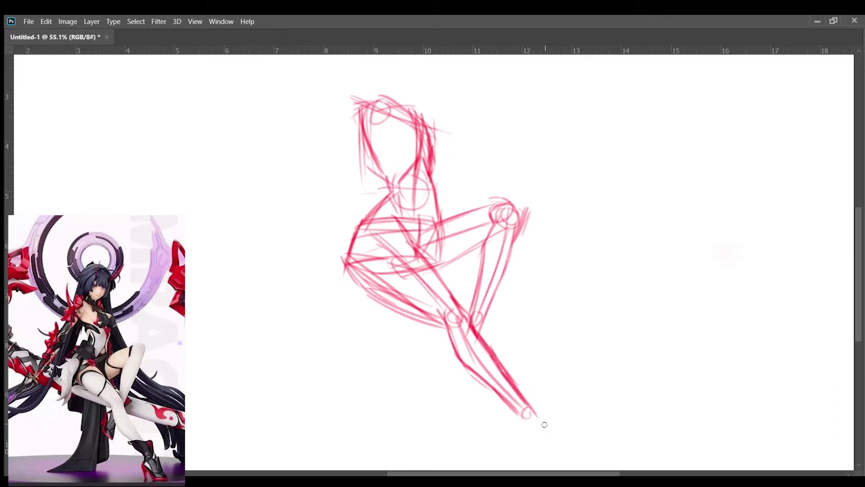
Sketch a high-heeled shoe on the lowered leg and the crossed foot of the raised leg
mouse_move(516, 455)
left_mouse_down()
mouse_move(581, 459)
mouse_move(519, 453)
left_mouse_up()
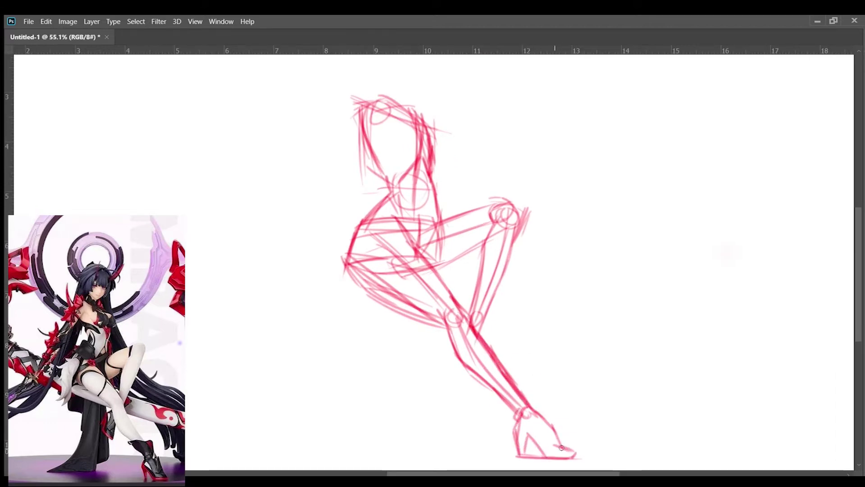
left_click_drag(518, 223, 479, 327)
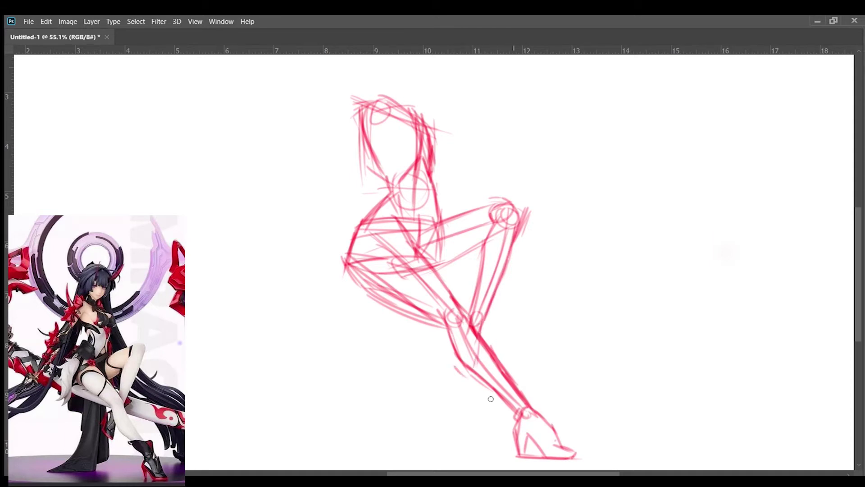
mouse_move(461, 330)
left_mouse_down()
mouse_move(453, 355)
mouse_move(473, 329)
mouse_move(458, 361)
mouse_move(459, 377)
mouse_move(477, 344)
mouse_move(474, 376)
mouse_move(450, 366)
mouse_move(454, 336)
left_mouse_up()
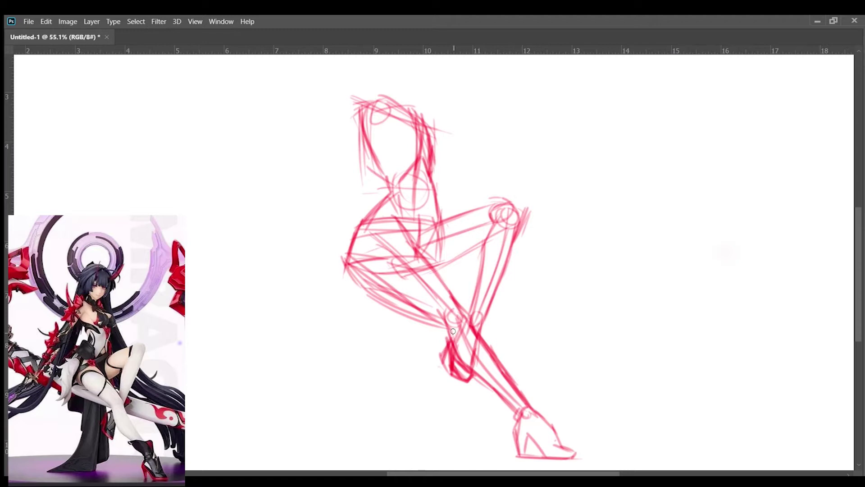
Darken the outer hip line and the main contours of both legs
scroll(462, 334, "down", 3)
scroll(461, 333, "up", 4)
mouse_move(428, 223)
left_mouse_down()
mouse_move(388, 260)
mouse_move(407, 313)
mouse_move(507, 376)
left_mouse_up()
left_click_drag(478, 252, 546, 231)
mouse_move(457, 302)
left_mouse_down()
mouse_move(545, 264)
mouse_move(514, 344)
left_mouse_up()
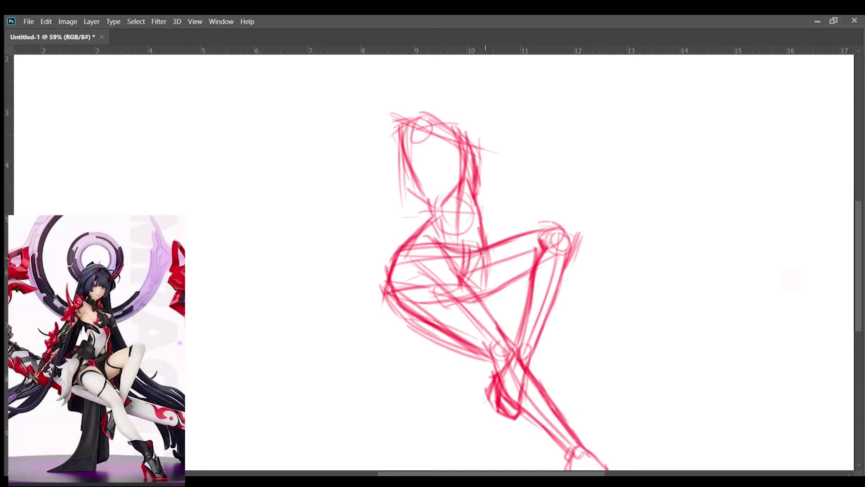
Refine the rib cage with a rounded lower edge, a curved centre line and stronger shoulder and side contours
scroll(478, 226, "up", 3)
left_click_drag(470, 217, 479, 291)
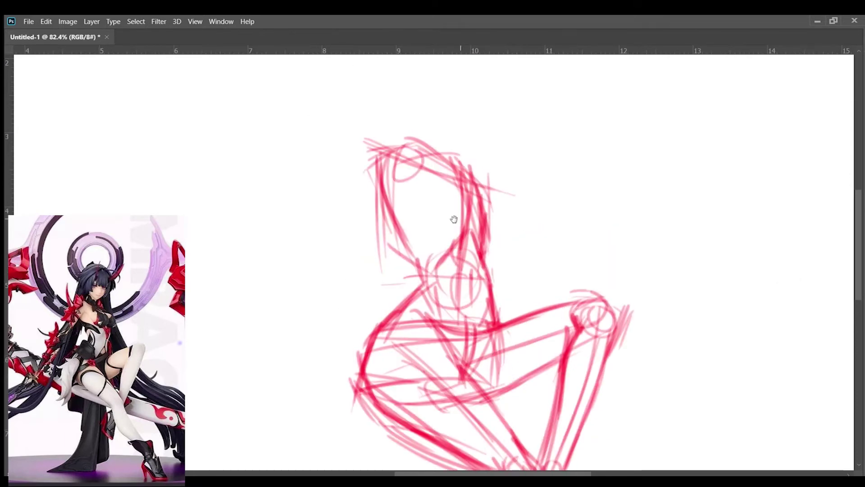
scroll(416, 213, "down", 3)
scroll(415, 212, "up", 2)
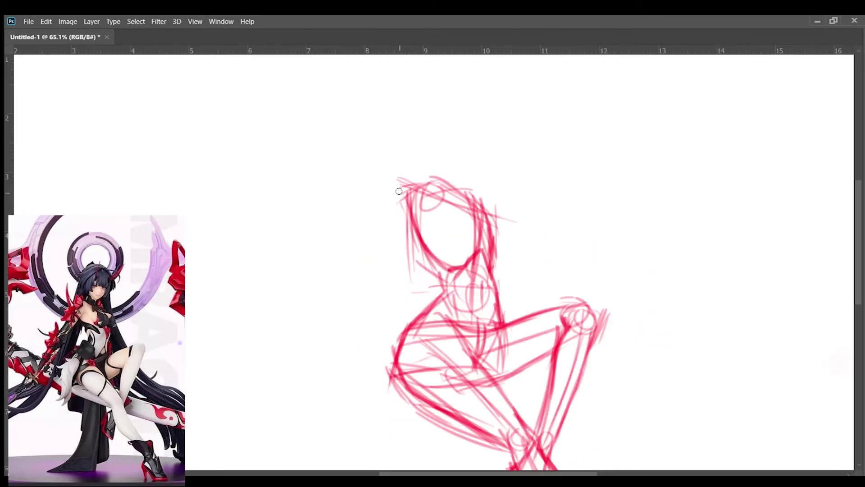
left_click_drag(435, 190, 452, 266)
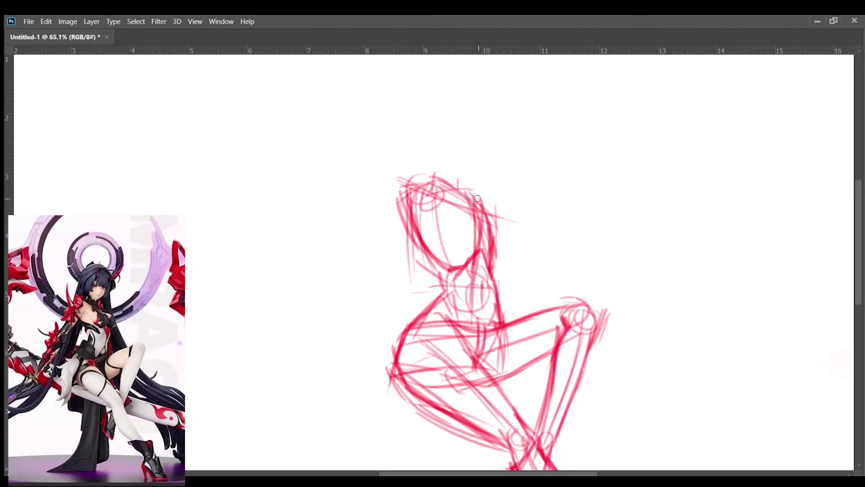
mouse_move(460, 192)
left_mouse_down()
mouse_move(492, 220)
mouse_move(481, 250)
left_mouse_up()
left_click_drag(440, 223, 466, 203)
scroll(415, 198, "down", 2)
scroll(412, 197, "up", 2)
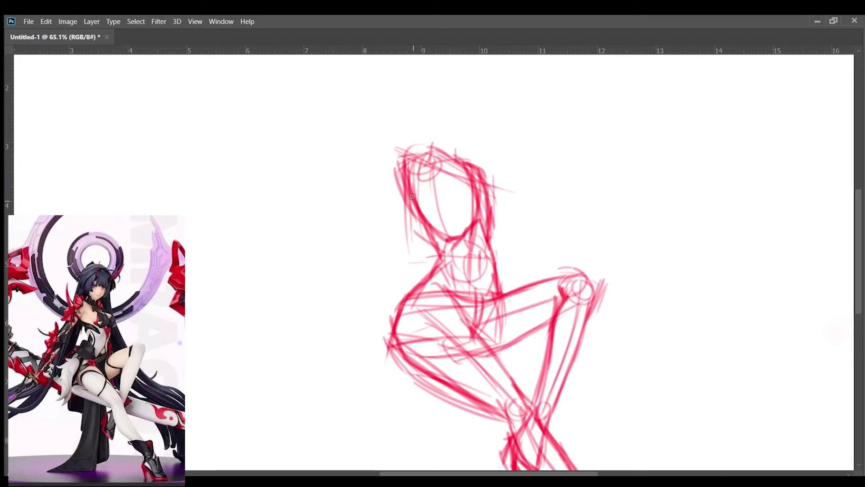
left_click_drag(411, 197, 436, 226)
Sketch the upper arm slanting down from the shoulder, with a circle for the elbow
left_click_drag(437, 177, 387, 239)
scroll(386, 245, "down", 2)
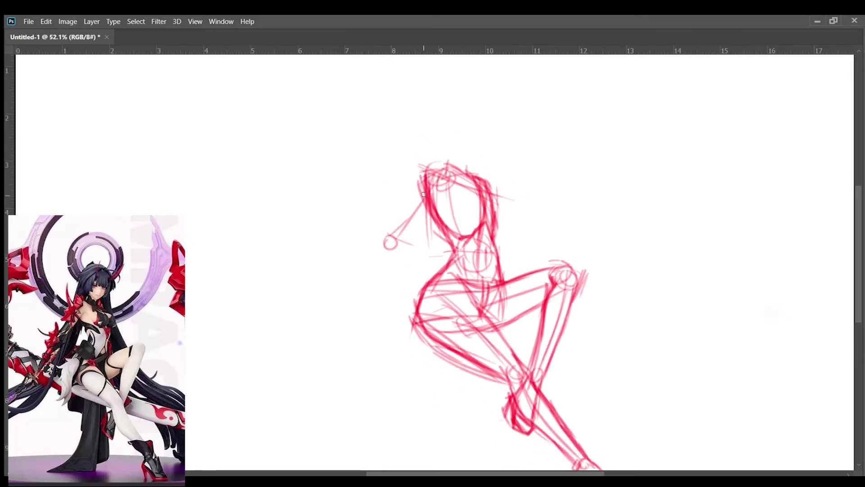
left_click_drag(444, 185, 386, 249)
left_click_drag(426, 168, 383, 244)
left_click_drag(401, 205, 374, 252)
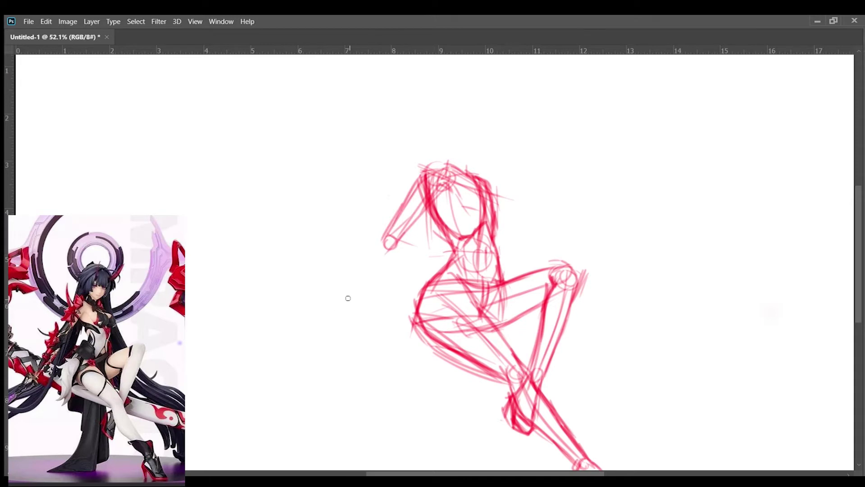
Sketch the forearm from the elbow down to a small wrist oval
left_click_drag(391, 226, 342, 300)
left_click_drag(401, 239, 388, 266)
left_click_drag(389, 226, 374, 239)
left_click_drag(392, 257, 351, 309)
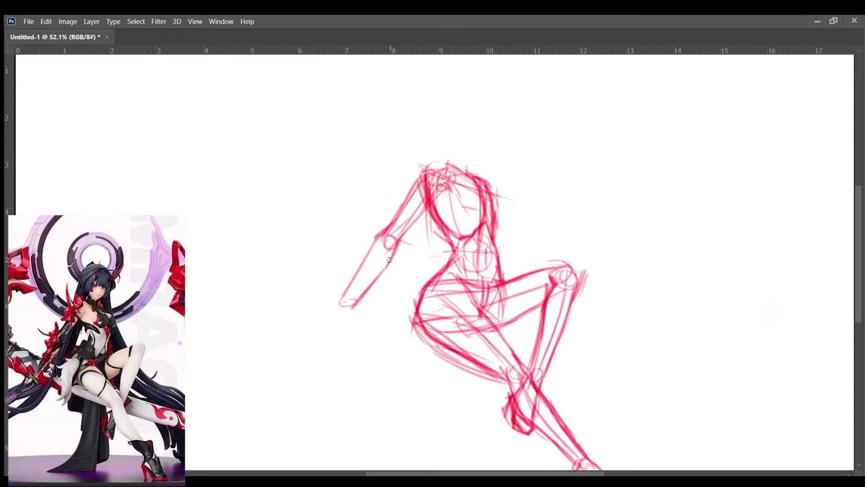
left_click_drag(390, 261, 352, 305)
mouse_move(401, 243)
left_mouse_down()
mouse_move(350, 306)
mouse_move(355, 299)
left_mouse_up()
mouse_move(403, 257)
left_mouse_down()
mouse_move(373, 299)
mouse_move(371, 318)
left_mouse_up()
Darken the shoulder, upper arm and forearm contours and rough in the hand below the wrist
scroll(377, 312, "up", 1)
mouse_move(377, 280)
left_mouse_down()
mouse_move(374, 310)
mouse_move(352, 313)
left_mouse_up()
scroll(380, 256, "down", 2)
scroll(380, 256, "up", 3)
left_click_drag(393, 237, 345, 325)
left_click_drag(413, 264, 354, 332)
left_click_drag(455, 196, 401, 257)
left_click_drag(401, 257, 349, 319)
scroll(368, 238, "up", 3)
scroll(497, 220, "down", 4)
scroll(563, 284, "up", 3)
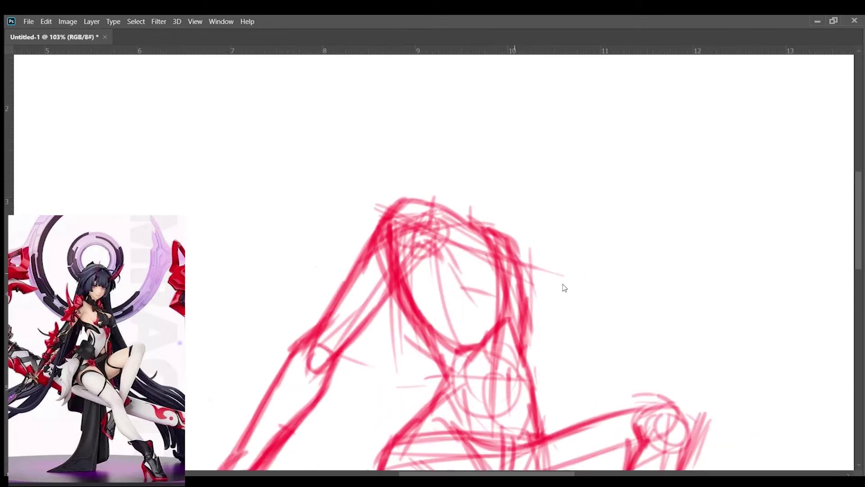
Sketch the bust contours across the upper rib cage and past its far side
left_click_drag(479, 295, 540, 277)
left_click_drag(478, 232, 545, 279)
left_click_drag(512, 247, 543, 271)
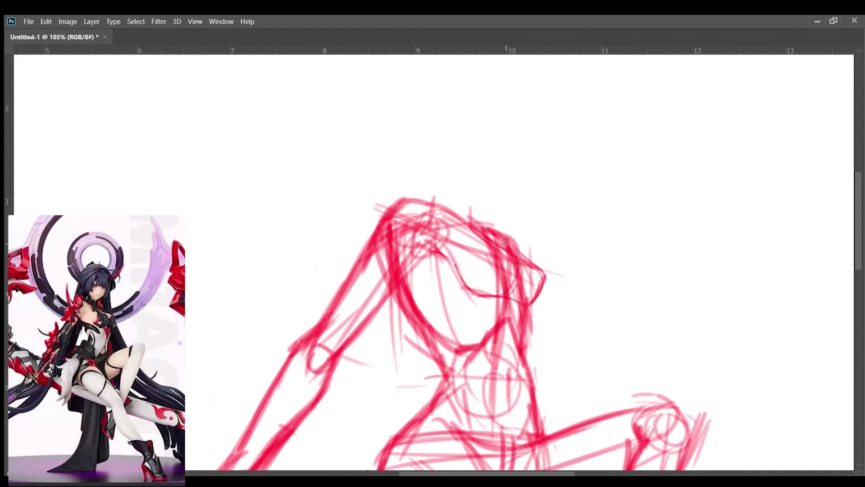
scroll(448, 200, "down", 2)
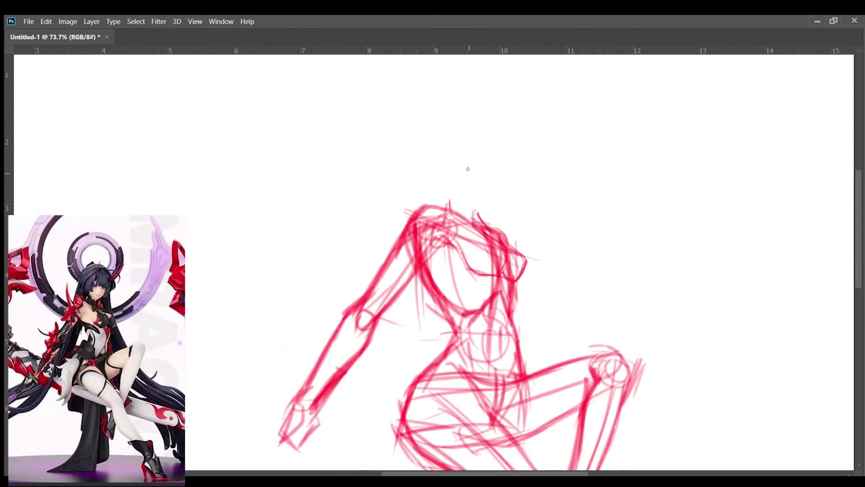
Sketch the neck and an oval head with facial guide lines above the shoulders
scroll(501, 216, "down", 3)
scroll(423, 186, "up", 2)
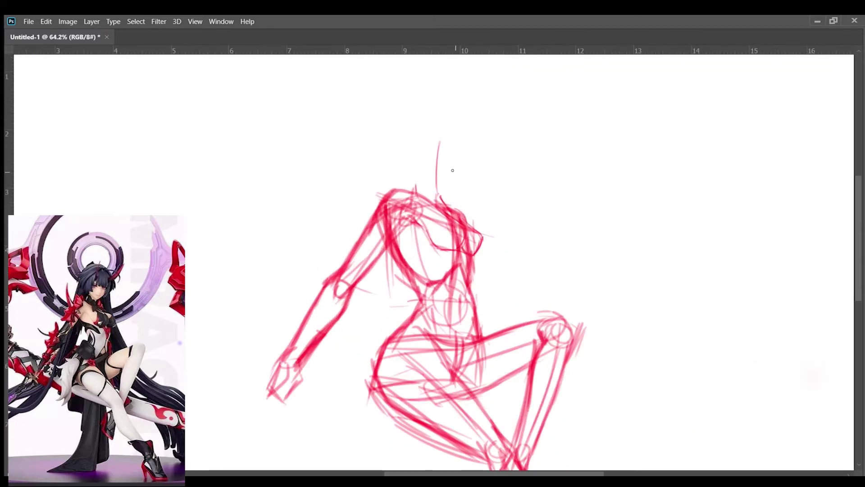
left_click_drag(407, 129, 465, 127)
scroll(444, 178, "down", 3)
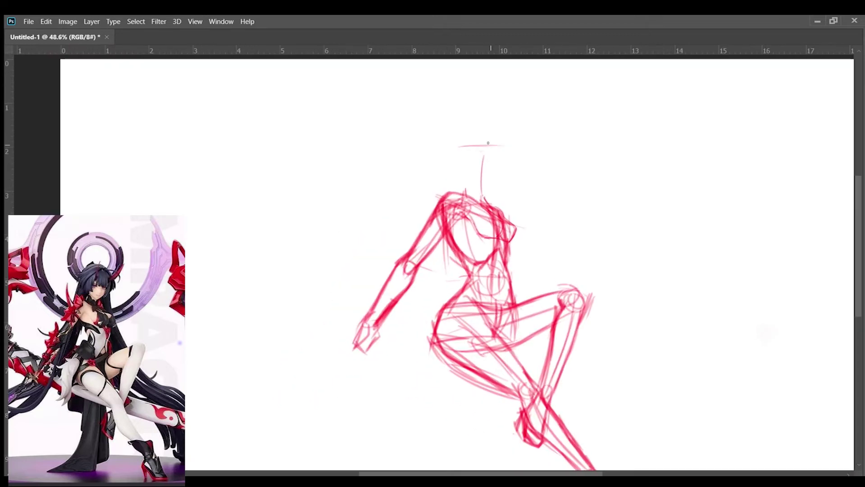
scroll(490, 181, "up", 2)
left_click_drag(505, 145, 484, 203)
mouse_move(469, 135)
left_mouse_down()
mouse_move(500, 147)
mouse_move(478, 195)
mouse_move(457, 187)
mouse_move(461, 198)
left_mouse_up()
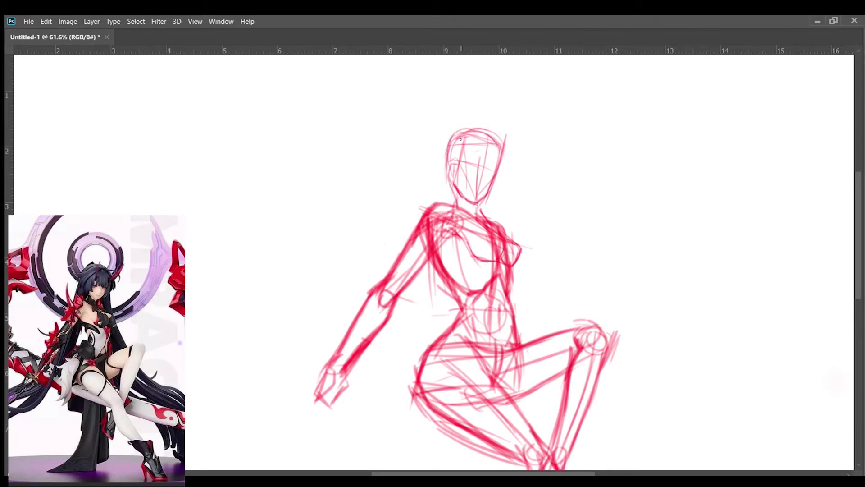
Strengthen the hip curve and the thigh and shin contours of the lowered leg
scroll(459, 213, "down", 2)
scroll(396, 334, "up", 2)
scroll(445, 347, "down", 2)
scroll(423, 281, "up", 2)
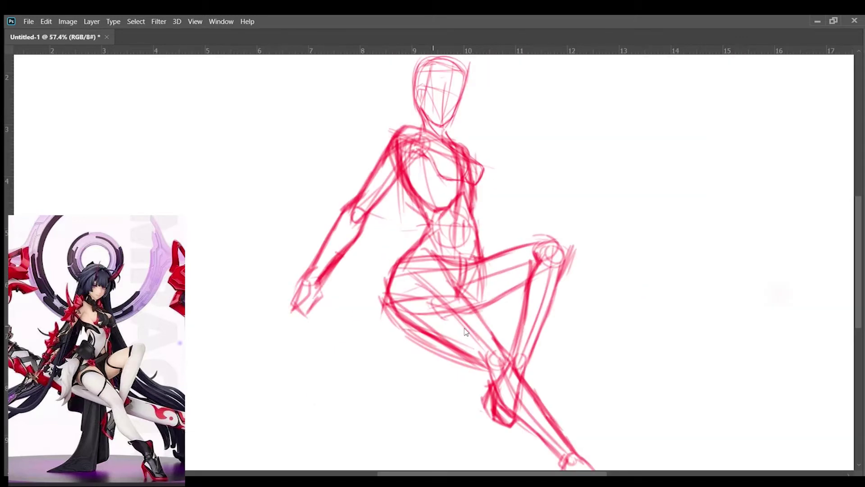
scroll(429, 324, "down", 2)
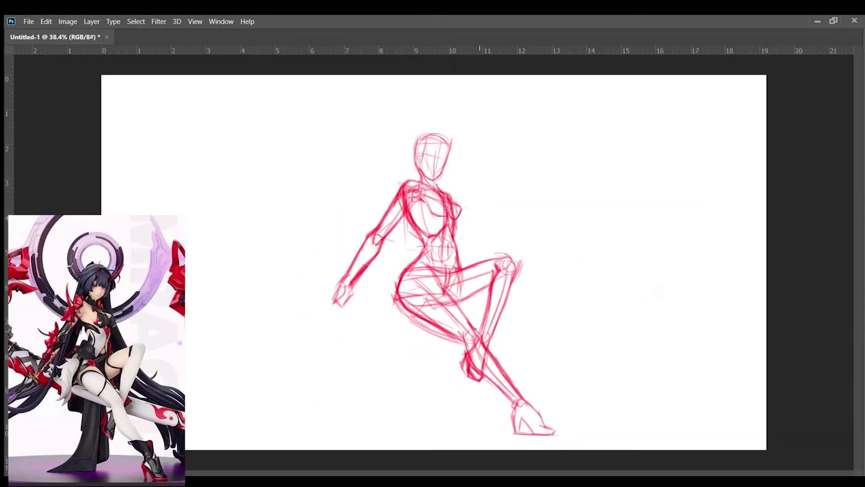
scroll(419, 301, "up", 2)
scroll(388, 269, "up", 1)
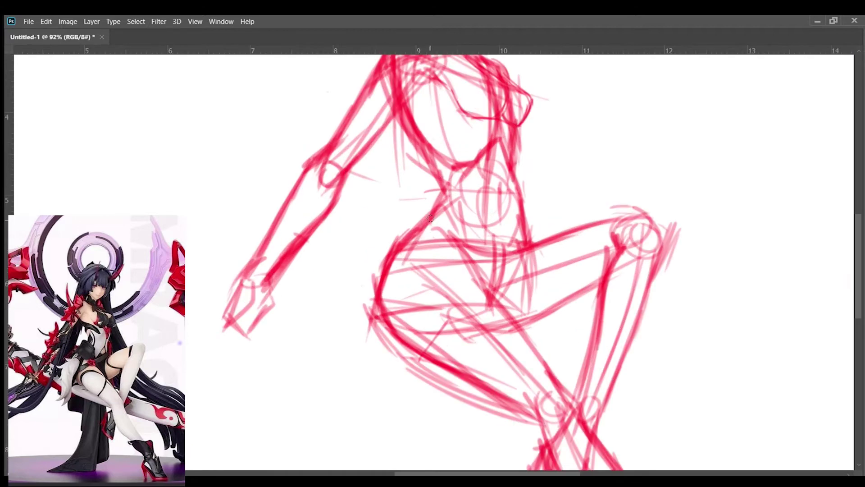
left_click_drag(454, 335, 422, 278)
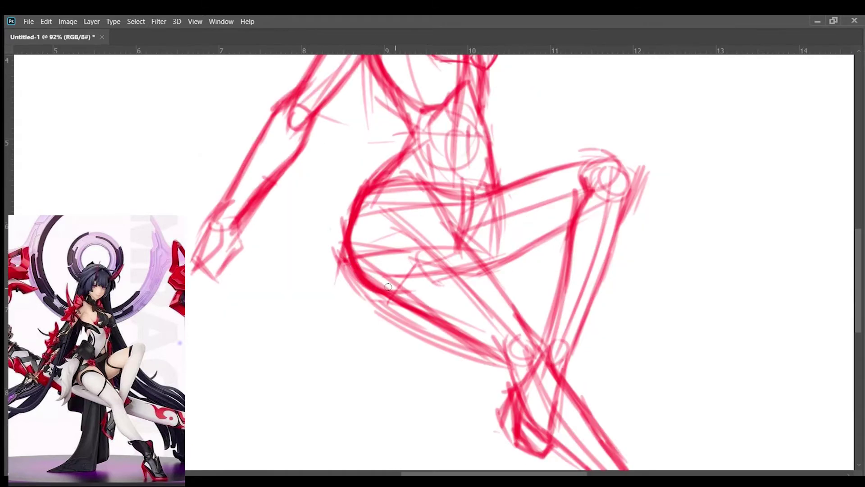
left_click_drag(524, 322, 477, 249)
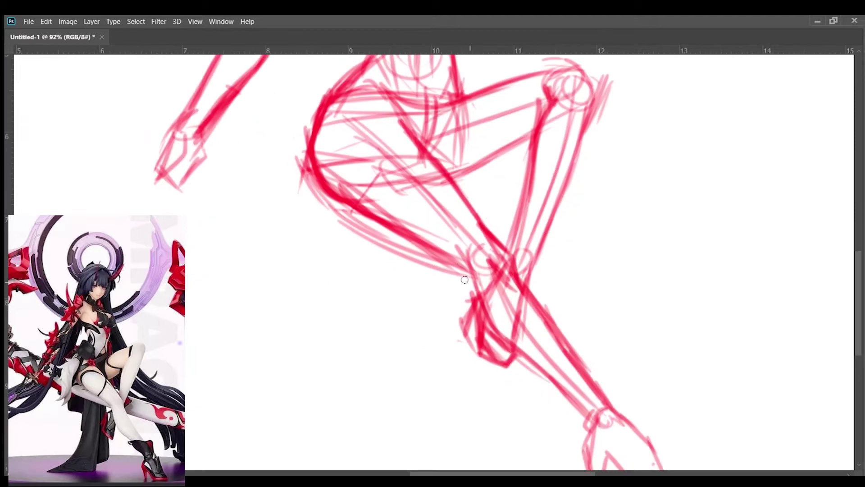
mouse_move(540, 360)
left_mouse_down()
mouse_move(514, 316)
mouse_move(549, 360)
mouse_move(549, 438)
left_mouse_up()
left_click_drag(441, 198, 425, 239)
Redraw the raised leg's thigh, rounded knee and shin with darker contours
mouse_move(457, 187)
left_mouse_down()
mouse_move(410, 267)
mouse_move(516, 228)
left_mouse_up()
mouse_move(451, 202)
left_mouse_down()
mouse_move(556, 162)
mouse_move(586, 182)
mouse_move(581, 216)
left_mouse_up()
left_click_drag(567, 160, 559, 217)
mouse_move(583, 171)
left_mouse_down()
mouse_move(576, 225)
mouse_move(502, 348)
left_mouse_up()
left_click_drag(540, 309, 511, 380)
left_click_drag(572, 217, 530, 339)
scroll(529, 339, "down", 3)
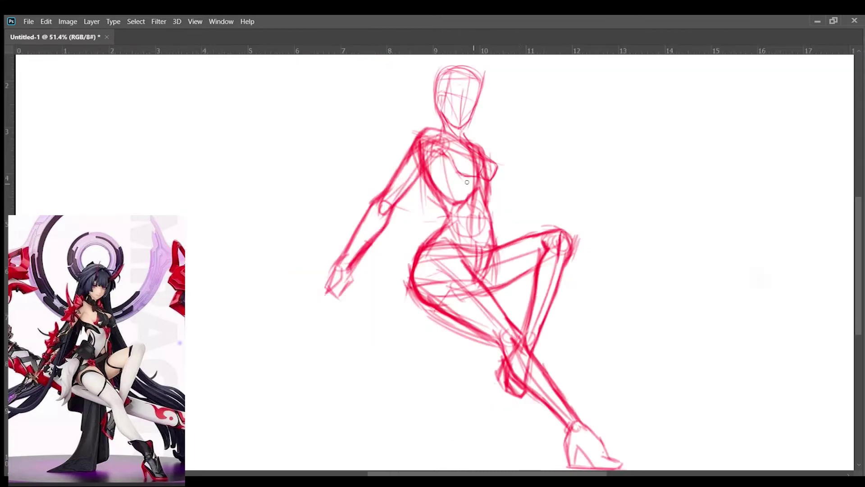
Strengthen the rib cage, waist and abdomen contours of the torso
scroll(444, 227, "up", 3)
left_click_drag(457, 211, 439, 293)
left_click_drag(482, 223, 491, 295)
left_click_drag(464, 227, 494, 243)
left_click_drag(513, 187, 470, 244)
left_click_drag(509, 190, 525, 212)
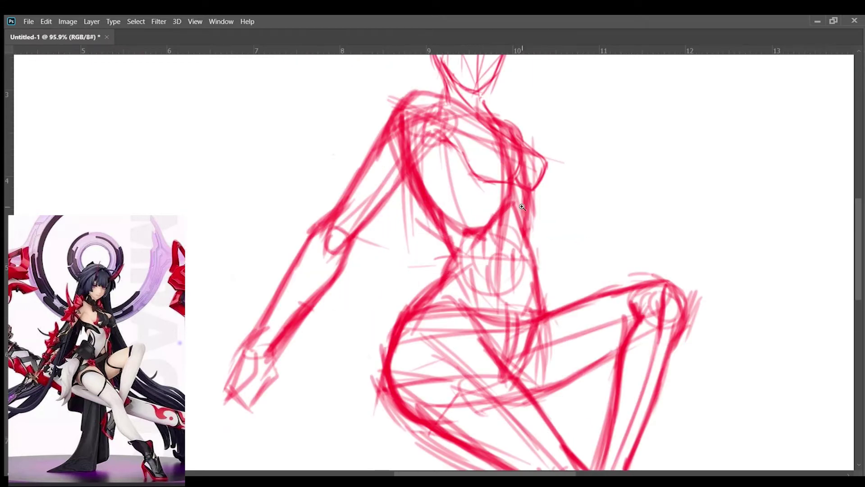
Draw two long, slightly curved blue guide lines for the slanted beam passing beneath the hips and behind the legs
scroll(501, 152, "down", 3)
scroll(535, 283, "down", 1)
key("Tab")
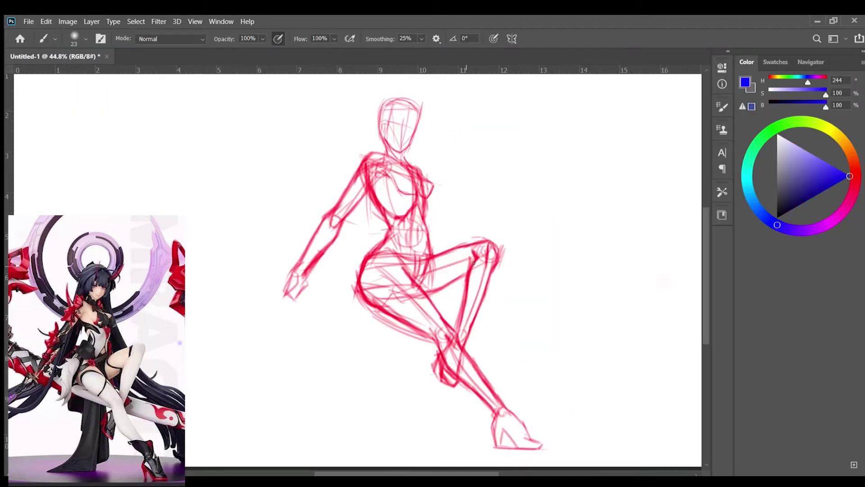
key("Tab")
left_click_drag(358, 269, 390, 281)
left_click_drag(246, 232, 338, 261)
left_click_drag(255, 242, 647, 306)
key("ctrl+z")
key("ctrl+z")
mouse_move(273, 246)
left_mouse_down()
mouse_move(511, 297)
mouse_move(456, 289)
mouse_move(617, 297)
left_mouse_up()
mouse_move(264, 271)
left_mouse_down()
mouse_move(377, 304)
mouse_move(669, 315)
left_mouse_up()
mouse_move(271, 249)
left_mouse_down()
mouse_move(423, 282)
mouse_move(527, 293)
left_mouse_up()
mouse_move(268, 272)
left_mouse_down()
mouse_move(517, 329)
mouse_move(554, 322)
left_mouse_up()
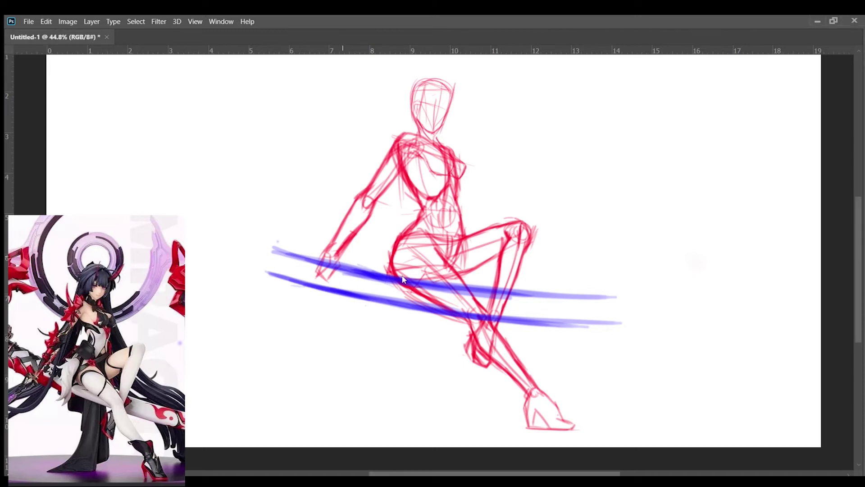
Add a thick diagonal blue guide crossing the beam beneath the supporting hand and extending down past it
mouse_move(329, 271)
left_mouse_down()
mouse_move(360, 233)
mouse_move(315, 281)
mouse_move(239, 338)
mouse_move(260, 329)
mouse_move(356, 234)
left_mouse_up()
scroll(327, 272, "up", 3)
left_click_drag(311, 300, 288, 286)
mouse_move(325, 322)
left_mouse_down()
mouse_move(291, 286)
mouse_move(320, 320)
left_mouse_up()
scroll(311, 306, "down", 1)
mouse_move(396, 241)
left_mouse_down()
mouse_move(315, 324)
mouse_move(234, 376)
left_mouse_up()
scroll(381, 370, "down", 1)
scroll(381, 370, "down", 3)
left_click_drag(336, 309, 218, 383)
left_click_drag(315, 320, 246, 367)
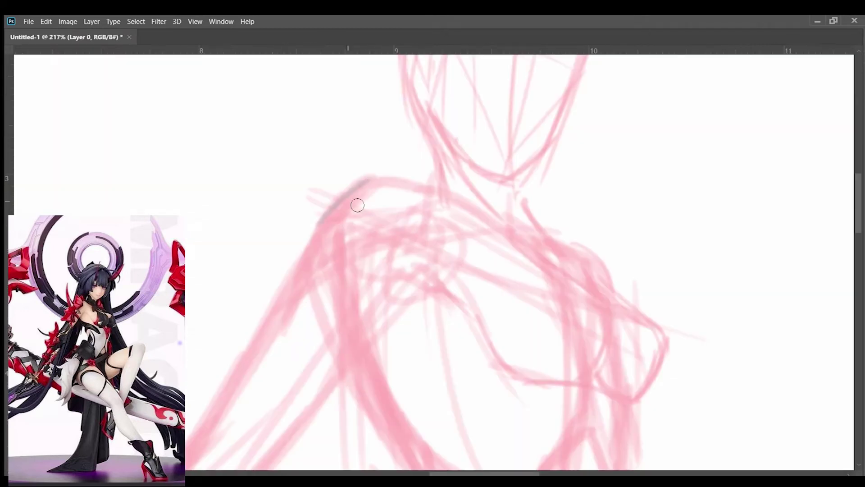
Outline the supporting arm's rounded shoulder in dark lines over the faded sketch, up to the base of the neck
mouse_move(366, 198)
left_mouse_down()
mouse_move(319, 243)
mouse_move(309, 232)
mouse_move(356, 184)
mouse_move(507, 196)
left_mouse_up()
key("Tab")
scroll(400, 208, "down", 1)
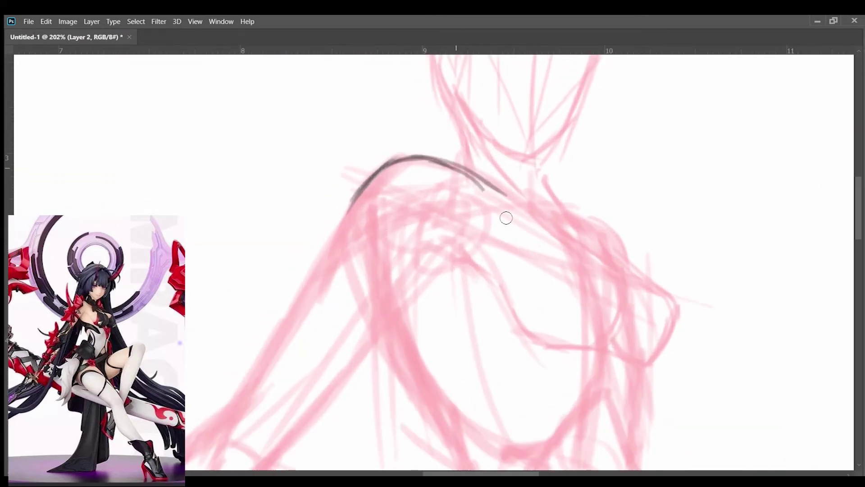
scroll(503, 209, "down", 1)
left_click_drag(368, 178, 309, 242)
mouse_move(385, 133)
left_mouse_down()
mouse_move(316, 239)
mouse_move(496, 162)
left_mouse_up()
left_click_drag(402, 195, 508, 158)
scroll(518, 173, "down", 1)
Outline the base of the neck, the upper chest and both breasts in dark lines
mouse_move(386, 188)
left_mouse_down()
mouse_move(463, 255)
mouse_move(560, 282)
left_mouse_up()
scroll(458, 314, "right", 1)
left_click_drag(458, 314, 500, 296)
left_click_drag(415, 130, 424, 177)
mouse_move(419, 155)
left_mouse_down()
mouse_move(478, 193)
mouse_move(507, 225)
mouse_move(522, 328)
left_mouse_up()
left_click_drag(491, 305, 523, 327)
left_click_drag(423, 189, 488, 302)
scroll(480, 253, "down", 3)
scroll(480, 253, "up", 4)
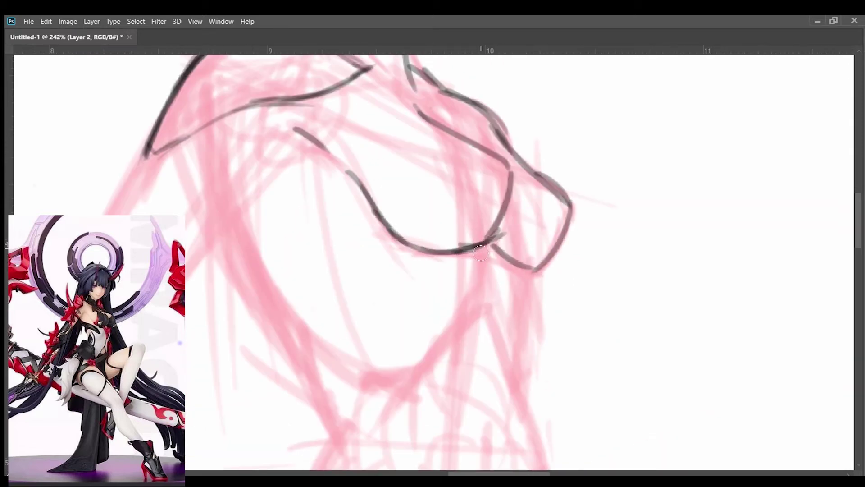
Outline the lower rib cage with its central arch and side contours below the breasts
scroll(480, 253, "down", 3)
scroll(480, 254, "up", 2)
left_click_drag(439, 327, 536, 333)
left_click_drag(545, 267, 542, 336)
mouse_move(375, 221)
left_mouse_down()
mouse_move(421, 296)
mouse_move(460, 310)
left_mouse_up()
left_click_drag(478, 289, 560, 282)
Try to outline the supporting arm from the shoulder past the elbow
left_click_drag(410, 174, 342, 284)
left_click_drag(475, 170, 360, 315)
key("ctrl+z")
scroll(397, 266, "down", 3)
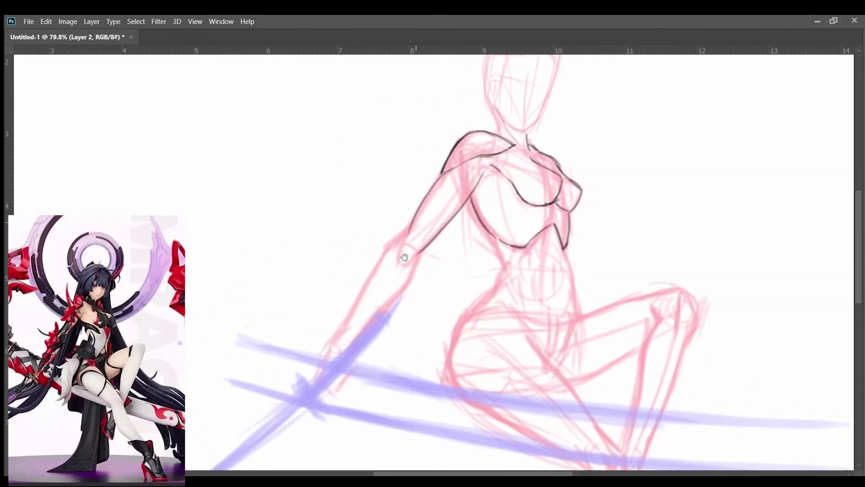
scroll(505, 162, "up", 4)
left_click_drag(506, 160, 546, 126)
left_click_drag(448, 180, 383, 268)
left_click_drag(406, 221, 320, 367)
key("ctrl+z")
mouse_move(460, 222)
left_mouse_down()
mouse_move(448, 259)
mouse_move(350, 389)
mouse_move(460, 231)
left_mouse_up()
scroll(401, 286, "down", 3)
scroll(465, 268, "up", 2)
key("ctrl+z")
key("ctrl+z")
key("ctrl+z")
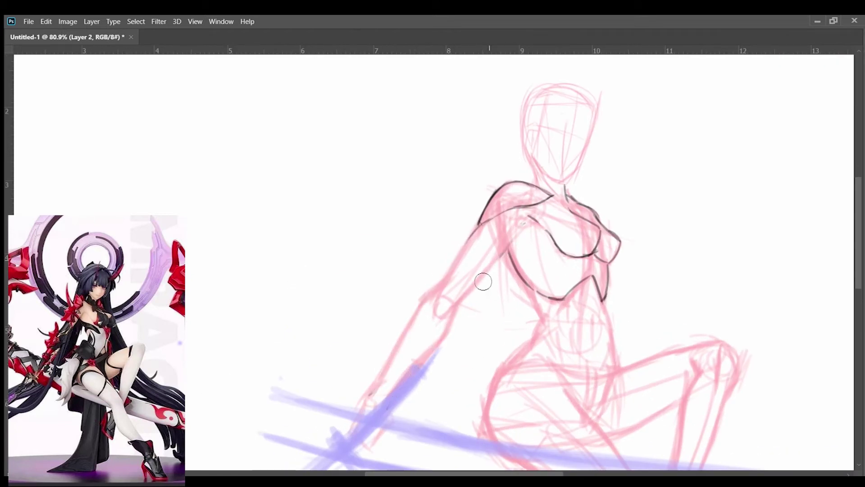
Outline both sides of the supporting arm's upper arm and the outer contour of its forearm
scroll(511, 249, "up", 2)
left_click_drag(461, 215, 399, 320)
left_click_drag(503, 243, 518, 283)
left_click_drag(384, 310, 412, 260)
mouse_move(453, 216)
left_mouse_down()
mouse_move(406, 279)
mouse_move(436, 224)
left_mouse_up()
left_click_drag(435, 235, 337, 401)
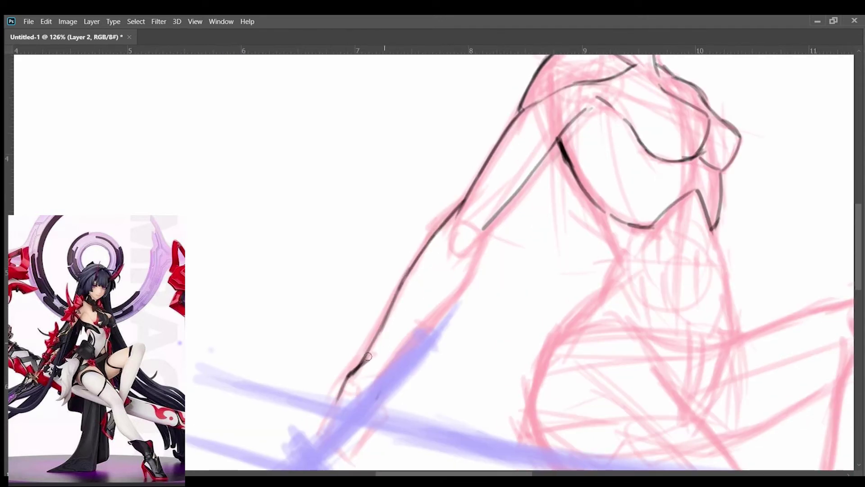
Outline the inner forearm from the elbow to the wrist and darken the arm contours
left_click_drag(486, 237, 426, 324)
left_click_drag(477, 256, 384, 384)
left_click_drag(453, 212, 402, 292)
left_click_drag(424, 252, 357, 366)
Outline the waist and hip contours and the curved pelvis line between the thighs
scroll(412, 280, "down", 3)
scroll(448, 265, "up", 4)
left_click_drag(431, 193, 383, 226)
left_click_drag(511, 248, 424, 311)
left_click_drag(484, 328, 514, 329)
key("b")
mouse_move(450, 310)
left_mouse_down()
mouse_move(509, 323)
mouse_move(534, 310)
left_mouse_up()
left_click_drag(431, 274, 383, 317)
left_click_drag(422, 214, 453, 264)
mouse_move(455, 307)
left_mouse_down()
mouse_move(489, 255)
mouse_move(400, 288)
left_mouse_up()
mouse_move(431, 243)
left_mouse_down()
mouse_move(401, 301)
mouse_move(393, 358)
mouse_move(388, 317)
left_mouse_up()
Try out contour strokes for the hip and the lowered leg's thigh
left_click_drag(352, 291, 392, 331)
left_click_drag(510, 292, 446, 251)
left_click_drag(460, 182, 431, 252)
left_click_drag(432, 194, 422, 253)
key("ctrl+z")
key("ctrl+z")
key("ctrl+z")
key("ctrl+z")
mouse_move(432, 195)
left_mouse_down()
mouse_move(422, 255)
mouse_move(590, 244)
mouse_move(606, 229)
left_mouse_up()
key("ctrl+z")
Outline the upper and lower contours of the lowered leg's thigh from the hip to the knee
left_click_drag(536, 182, 405, 335)
left_click_drag(502, 245, 494, 168)
left_click_drag(398, 258, 386, 298)
left_click_drag(418, 282, 394, 302)
left_click_drag(470, 248, 447, 282)
left_click_drag(487, 263, 437, 312)
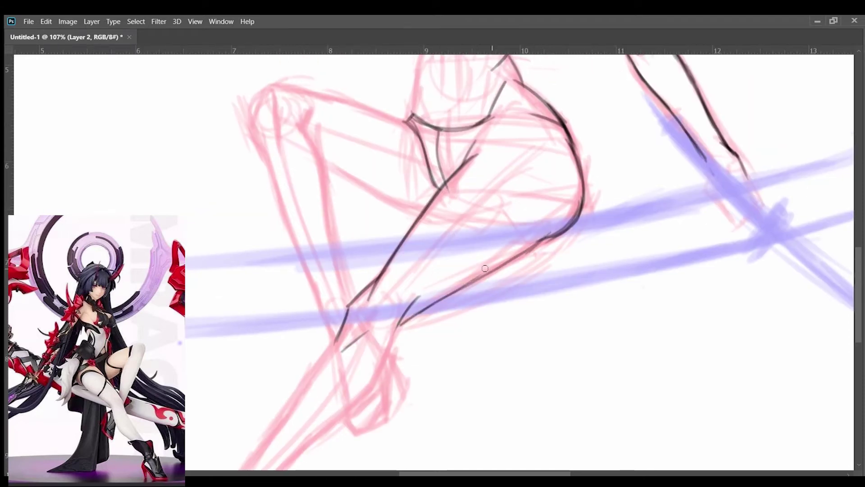
Outline the lowered leg's shin and calf from the knee to the ankle
key("ctrl+0")
scroll(466, 262, "up", 5)
mouse_move(457, 235)
left_mouse_down()
mouse_move(354, 375)
mouse_move(411, 304)
mouse_move(367, 363)
left_mouse_up()
left_click_drag(502, 244, 471, 301)
left_click_drag(381, 386, 419, 344)
key("ctrl+z")
left_click_drag(381, 386, 484, 279)
Darken and refine the lowered leg's calf curve and shin line down to the ankle
mouse_move(425, 336)
left_mouse_down()
mouse_move(486, 279)
mouse_move(505, 235)
left_mouse_up()
left_click_drag(486, 265, 412, 347)
left_click_drag(423, 336, 382, 379)
left_click_drag(453, 322, 405, 352)
left_click_drag(454, 237, 394, 328)
left_click_drag(368, 360, 459, 226)
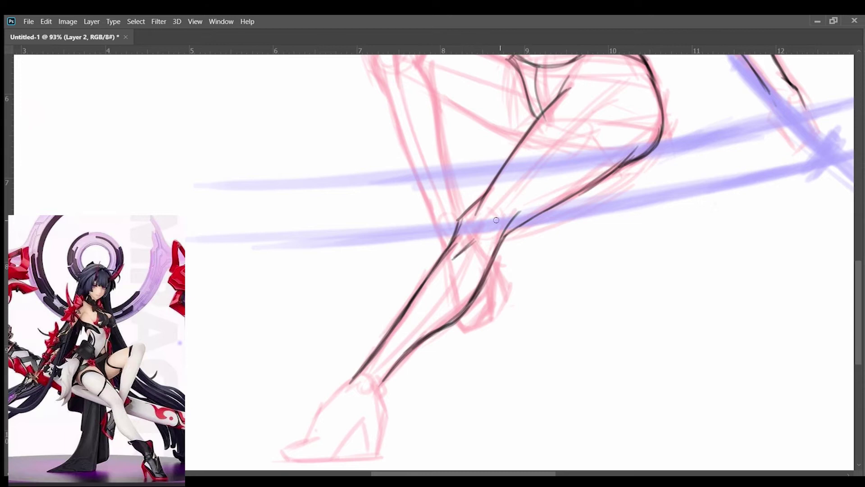
Flip the mirrored view back and outline the raised leg's thigh from the hip to the knee
scroll(502, 215, "down", 3)
scroll(436, 296, "up", 3)
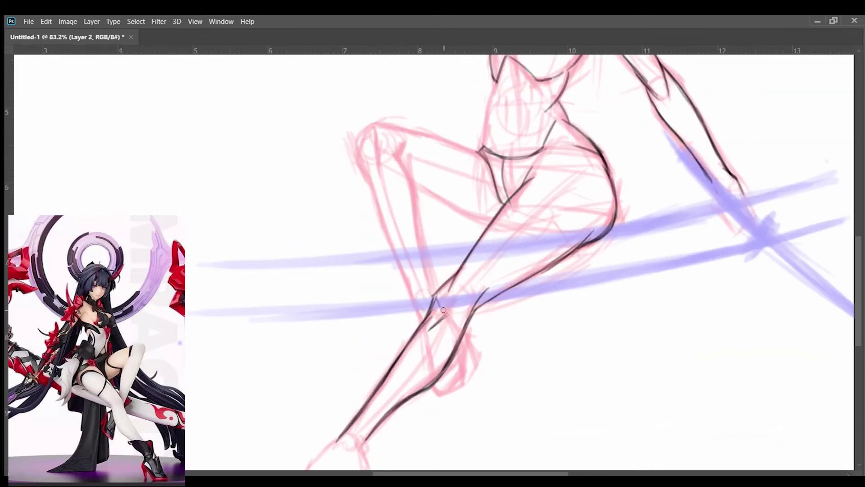
key("ctrl+shift+h")
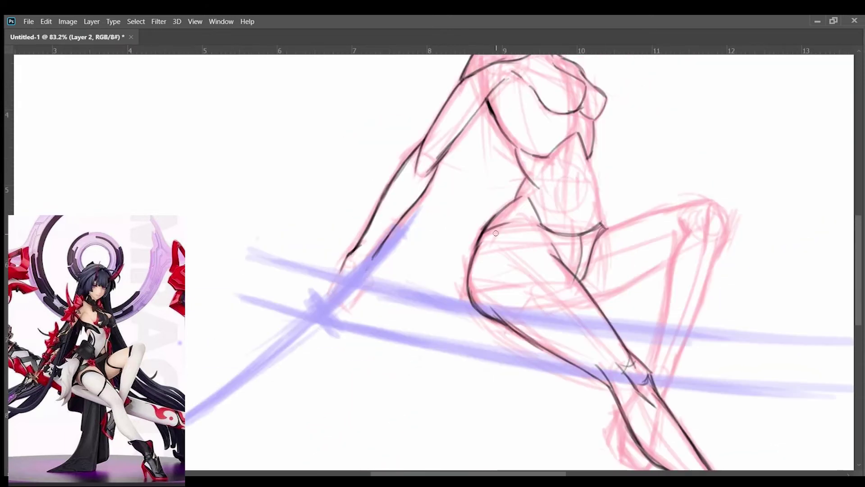
scroll(439, 238, "right", 5)
left_click_drag(388, 244, 482, 216)
left_click_drag(411, 228, 500, 207)
left_click_drag(387, 306, 469, 266)
left_click_drag(478, 230, 442, 382)
key("ctrl+z")
key("ctrl+z")
Outline the raised leg's bent knee and both sides of its lower leg down behind the other knee
left_click_drag(512, 256, 482, 354)
left_click_drag(515, 247, 463, 397)
scroll(523, 212, "up", 2)
mouse_move(494, 206)
left_mouse_down()
mouse_move(518, 216)
mouse_move(506, 279)
left_mouse_up()
mouse_move(515, 213)
left_mouse_down()
mouse_move(495, 285)
mouse_move(528, 223)
left_mouse_up()
scroll(495, 271, "down", 3)
scroll(482, 245, "up", 4)
mouse_move(523, 192)
left_mouse_down()
mouse_move(500, 272)
mouse_move(521, 257)
mouse_move(473, 289)
left_mouse_up()
scroll(515, 232, "down", 3)
scroll(515, 232, "up", 3)
Add a thin line along the inside of the raised thigh and a curved cross-contour around it
left_click_drag(419, 193, 541, 194)
left_click_drag(469, 182, 478, 262)
scroll(472, 229, "down", 2)
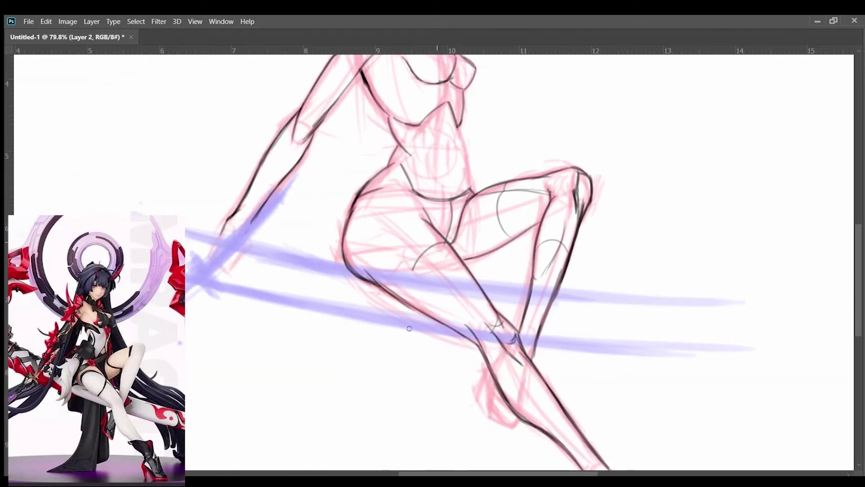
Outline the lowered leg's ankle and high-heeled foot, including the heel and the arch
scroll(442, 240, "down", 3)
scroll(434, 228, "up", 3)
left_click_drag(481, 303, 477, 388)
mouse_move(476, 283)
left_mouse_down()
mouse_move(554, 333)
mouse_move(606, 385)
left_mouse_up()
left_click_drag(496, 343, 489, 394)
mouse_move(494, 345)
left_mouse_down()
mouse_move(538, 394)
mouse_move(595, 391)
left_mouse_up()
left_click_drag(400, 241, 427, 336)
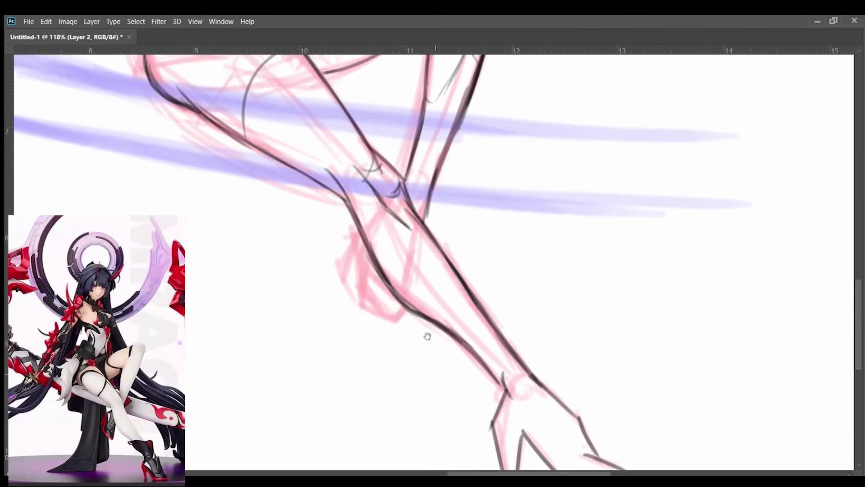
Outline the torso's front contour from beneath the breast down the abdomen to the hip
scroll(414, 294, "down", 5)
scroll(450, 244, "up", 4)
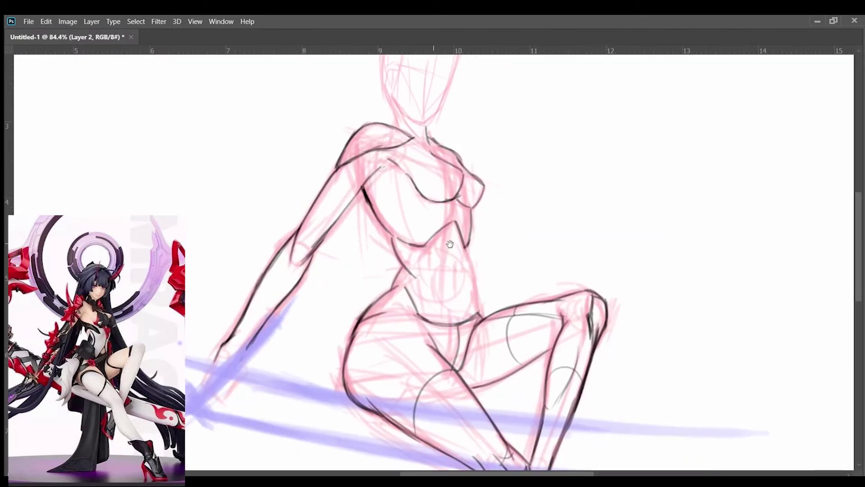
scroll(455, 302, "up", 3)
mouse_move(486, 158)
left_mouse_down()
mouse_move(477, 231)
mouse_move(492, 301)
left_mouse_up()
scroll(491, 297, "down", 5)
scroll(527, 252, "up", 5)
left_click_drag(488, 227, 495, 290)
left_click_drag(486, 112, 483, 193)
left_click_drag(485, 95, 487, 221)
Add a curved centre line down the abdomen and darken the pelvis line across the lower belly
left_click_drag(451, 117, 459, 297)
left_click_drag(390, 301, 497, 294)
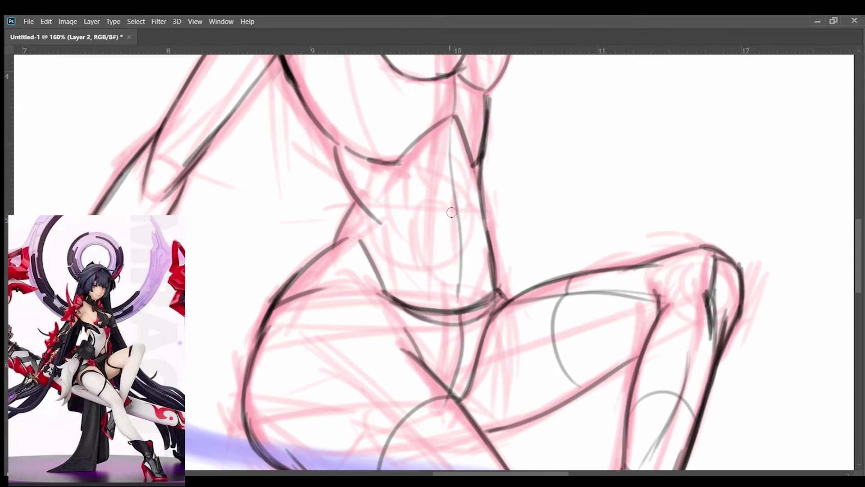
Add thin rounded muscle contours to the abdomen around the lower belly, with curved lines beneath the ribcage
left_click_drag(451, 205, 434, 203)
left_click_drag(469, 207, 494, 281)
left_click_drag(399, 153, 410, 207)
left_click_drag(479, 169, 476, 208)
scroll(451, 212, "down", 3)
scroll(412, 236, "up", 2)
left_click_drag(385, 281, 433, 235)
left_click_drag(501, 239, 437, 248)
Draw the face's slanted centre line from the forehead down to the chin
left_click_drag(441, 178, 464, 193)
scroll(456, 180, "up", 3)
left_click_drag(417, 163, 468, 188)
scroll(469, 188, "up", 3)
left_click_drag(367, 182, 428, 267)
scroll(428, 266, "up", 5)
mouse_move(474, 105)
left_mouse_down()
mouse_move(419, 310)
mouse_move(468, 273)
left_mouse_up()
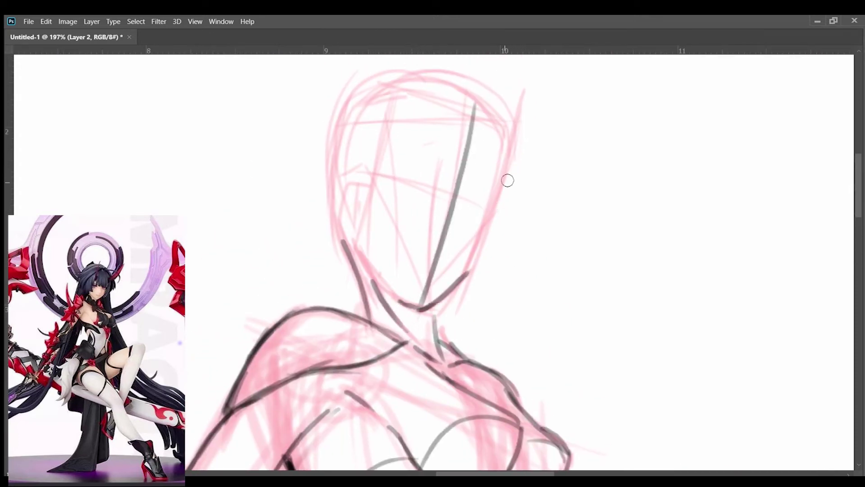
Outline the far side of the forehead, the cheek and the jaw, and add the ear shape on the near side
mouse_move(453, 111)
left_mouse_down()
mouse_move(504, 129)
mouse_move(468, 262)
mouse_move(452, 280)
left_mouse_up()
left_click_drag(374, 280, 409, 310)
left_click_drag(354, 238, 386, 291)
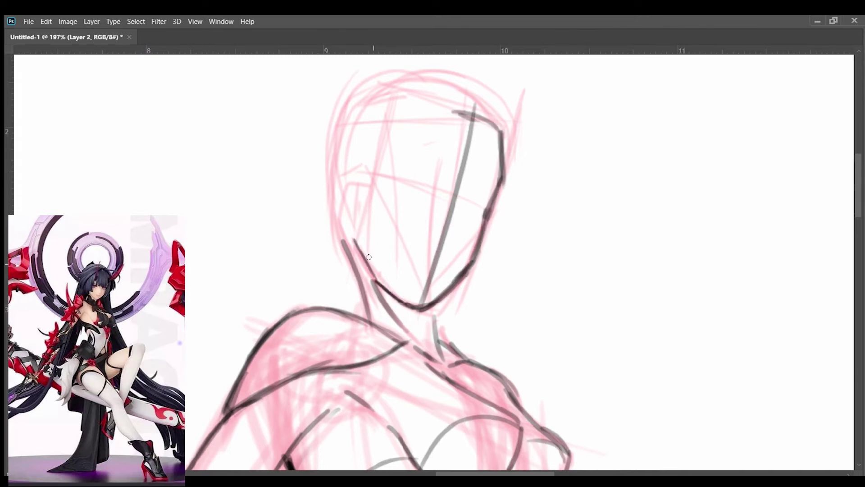
mouse_move(354, 185)
left_mouse_down()
mouse_move(336, 207)
mouse_move(342, 239)
left_mouse_up()
key("ctrl+minus")
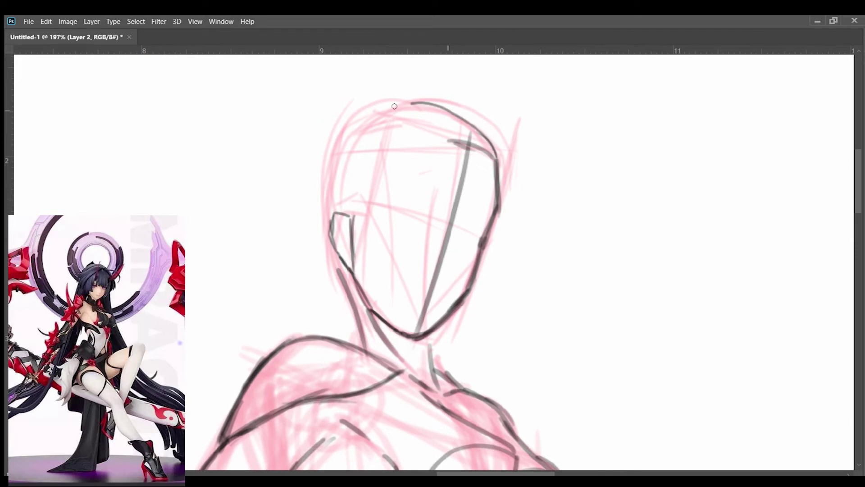
key("ctrl+minus")
key("ctrl+plus")
key("ctrl+plus")
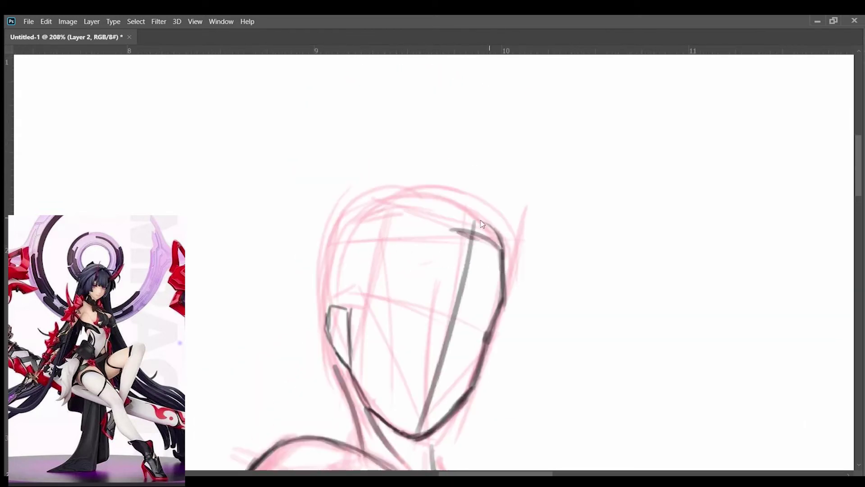
Draw the eye line across the face and outline the skull over the faded head construction
mouse_move(343, 299)
left_mouse_down()
mouse_move(421, 232)
mouse_move(392, 252)
mouse_move(470, 270)
left_mouse_up()
mouse_move(356, 241)
left_mouse_down()
mouse_move(385, 365)
mouse_move(359, 317)
mouse_move(352, 361)
mouse_move(338, 247)
mouse_move(383, 356)
left_mouse_up()
scroll(280, 267, "down", 3)
scroll(347, 303, "up", 4)
key("ctrl+z")
mouse_move(333, 315)
left_mouse_down()
mouse_move(339, 257)
mouse_move(348, 253)
mouse_move(336, 297)
left_mouse_up()
left_click_drag(297, 218, 347, 417)
Add a thin curved contour across the side of the ribcage, beside and below the near breast
mouse_move(545, 469)
left_mouse_down()
mouse_move(500, 334)
mouse_move(447, 284)
left_mouse_up()
scroll(447, 284, "down", 5)
scroll(447, 284, "up", 4)
mouse_move(407, 211)
left_mouse_down()
mouse_move(473, 259)
mouse_move(531, 381)
left_mouse_up()
scroll(514, 232, "down", 5)
scroll(502, 261, "up", 5)
scroll(531, 381, "down", 5)
scroll(473, 279, "up", 4)
left_click_drag(426, 219, 471, 280)
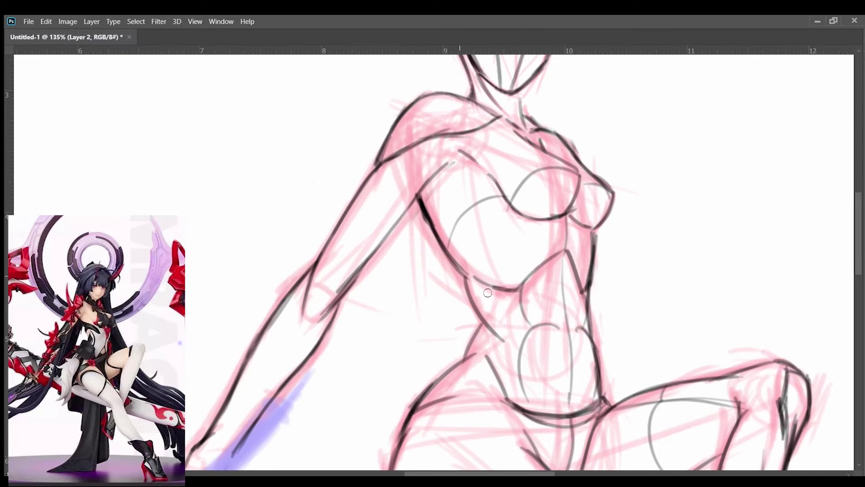
Sketch the armpit lines and a curved cross-contour around the upper part of the supporting arm
left_click_drag(385, 151, 473, 108)
key("ctrl+z")
left_click_drag(413, 117, 446, 96)
left_click_drag(422, 176, 440, 149)
left_click_drag(367, 178, 410, 200)
mouse_move(464, 131)
left_mouse_down()
mouse_move(448, 121)
mouse_move(396, 139)
mouse_move(345, 249)
mouse_move(455, 127)
left_mouse_up()
scroll(444, 165, "down", 4)
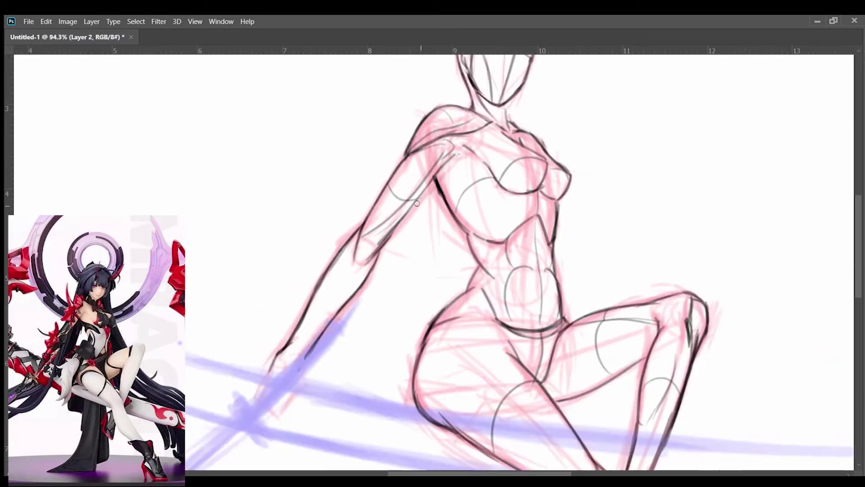
Add muscle lines through the elbow and forearm of the supporting arm, with small curved cross-contours on the forearm
scroll(373, 194, "up", 6)
scroll(373, 195, "down", 5)
scroll(483, 107, "up", 4)
mouse_move(414, 203)
left_mouse_down()
mouse_move(329, 290)
mouse_move(446, 223)
left_mouse_up()
scroll(351, 270, "up", 1)
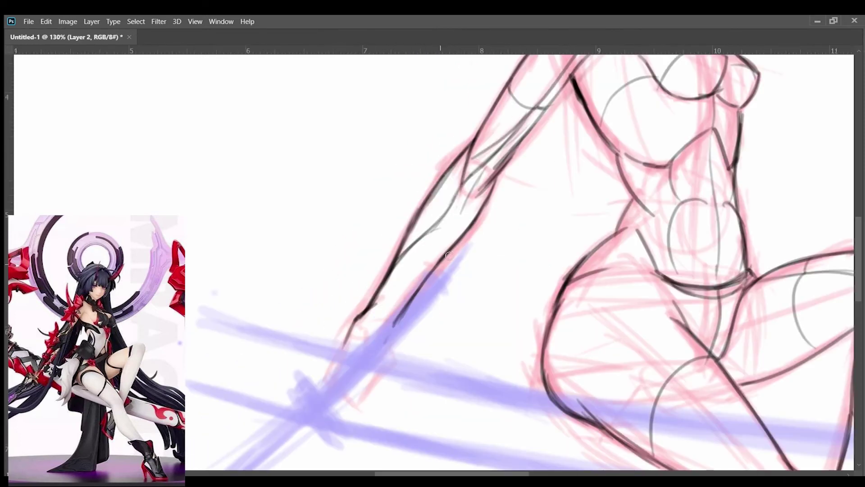
left_click_drag(396, 304, 446, 223)
scroll(446, 223, "down", 4)
scroll(428, 239, "up", 4)
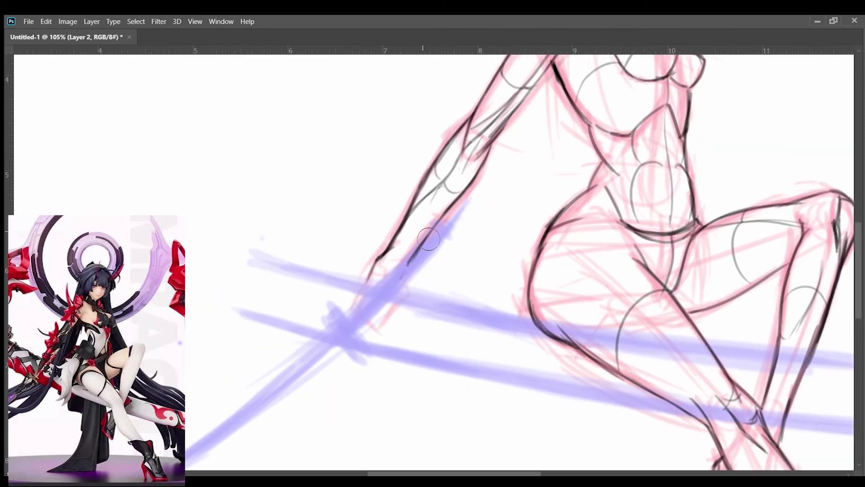
left_click_drag(444, 151, 397, 237)
scroll(451, 271, "down", 2)
scroll(430, 240, "up", 2)
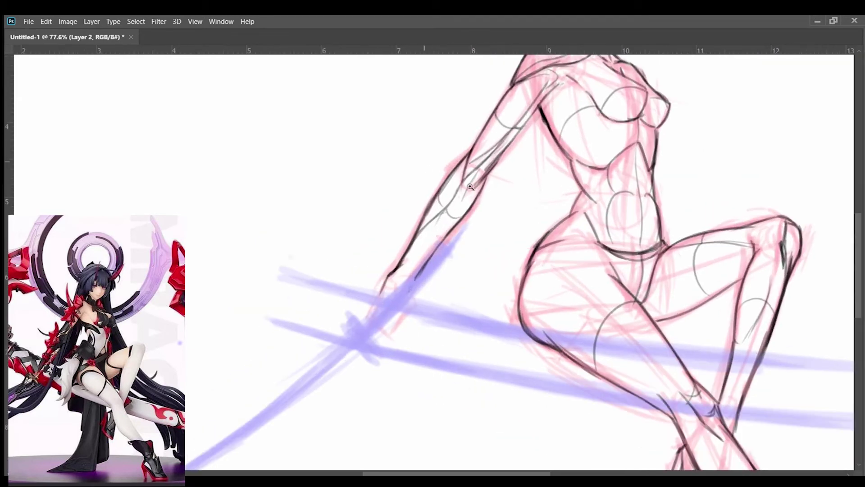
Outline the supporting hand near the crossing of the blue beam guides and flip the canvas horizontally
mouse_move(382, 290)
left_mouse_down()
mouse_move(363, 332)
mouse_move(390, 283)
mouse_move(385, 351)
mouse_move(381, 311)
left_mouse_up()
left_click_drag(428, 273, 334, 338)
key("ctrl+1")
key("h")
mouse_move(495, 216)
left_mouse_down()
mouse_move(459, 244)
mouse_move(455, 259)
left_mouse_up()
scroll(411, 288, "down", 3)
scroll(410, 288, "up", 5)
scroll(450, 356, "down", 6)
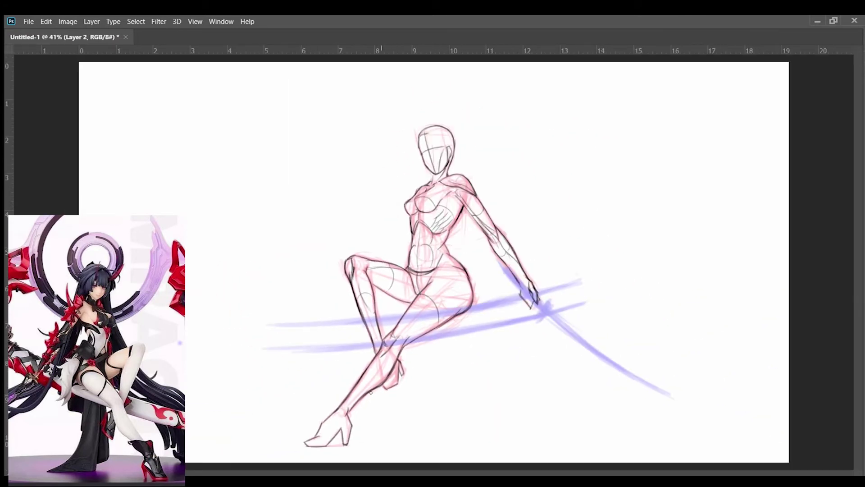
Add curved contour lines to the lowered leg's shoe and calf
scroll(386, 365, "up", 5)
mouse_move(342, 378)
left_mouse_down()
mouse_move(305, 395)
mouse_move(349, 377)
left_mouse_up()
scroll(315, 396, "down", 5)
scroll(315, 401, "up", 3)
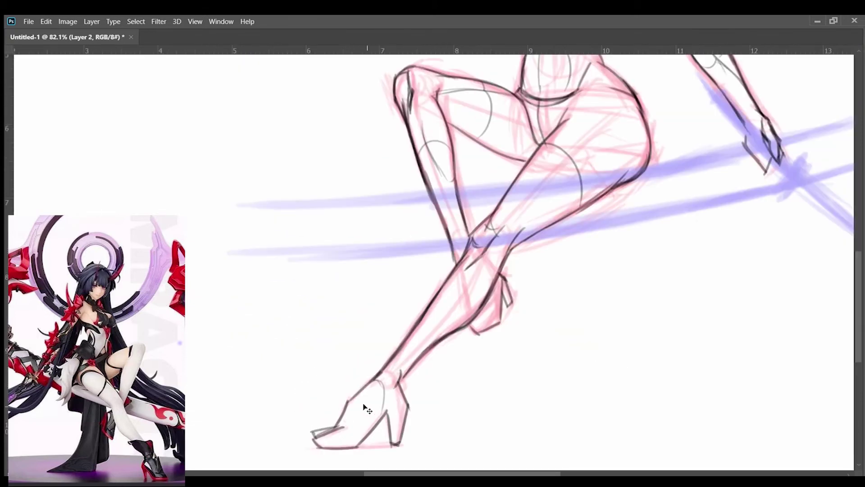
left_click_drag(378, 380, 385, 413)
mouse_move(349, 399)
left_mouse_down()
mouse_move(367, 435)
mouse_move(287, 457)
left_mouse_up()
left_click_drag(392, 363, 426, 295)
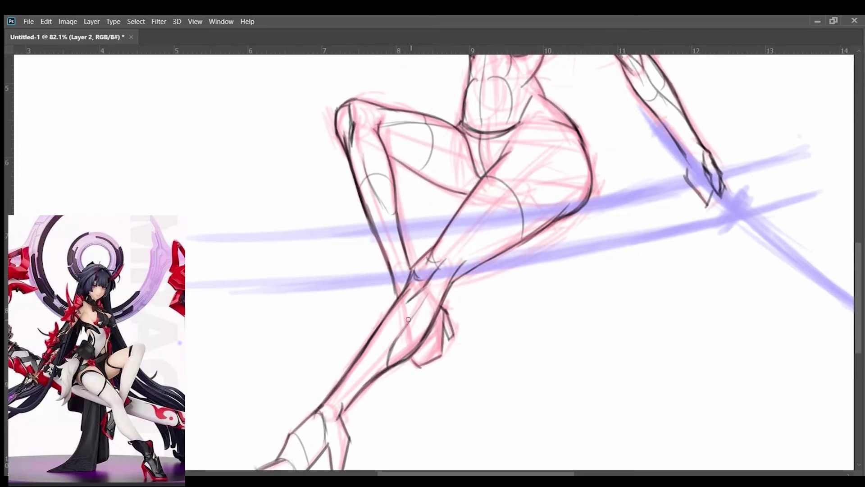
Flip the canvas horizontally back to its original orientation
scroll(352, 364, "down", 5)
scroll(605, 310, "up", 7)
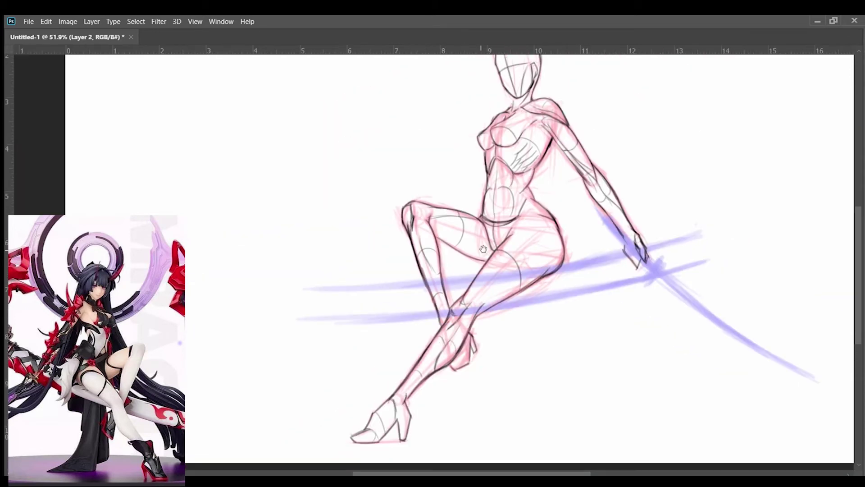
scroll(594, 309, "down", 5)
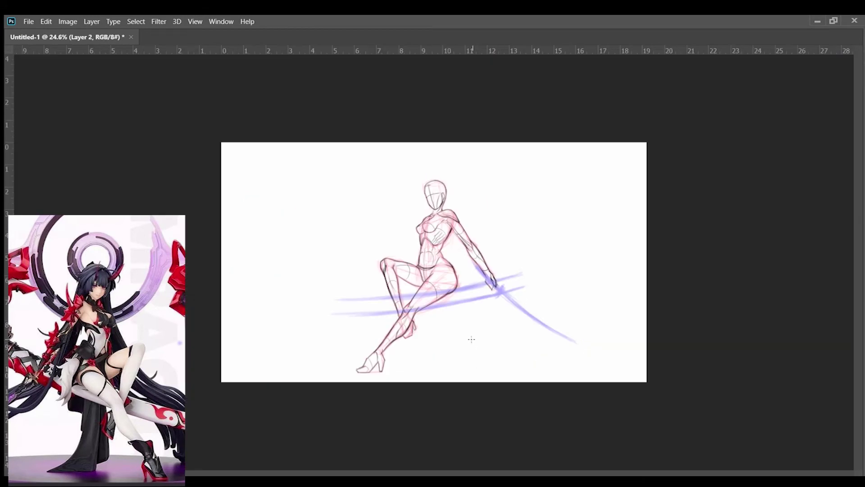
key("h")
scroll(459, 272, "up", 4)
scroll(440, 279, "down", 4)
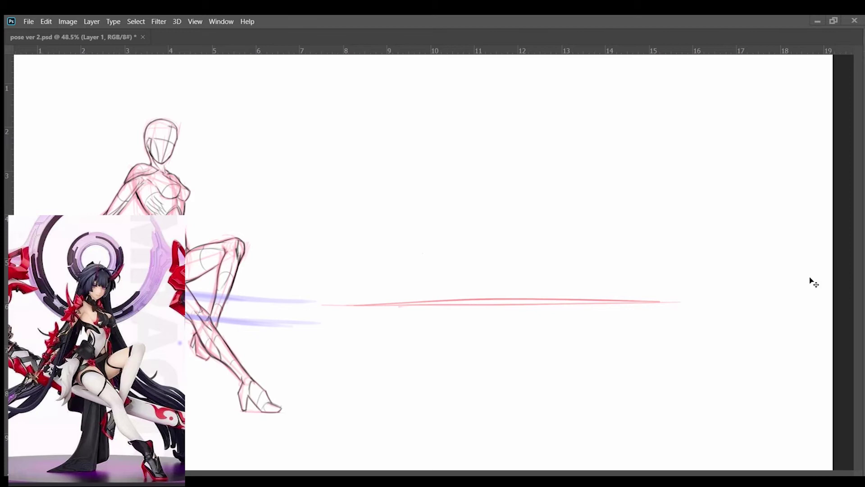
Switch from the Eraser to the Brush tool and undo the trial stroke above the red ground line
left_click(633, 227)
key("z")
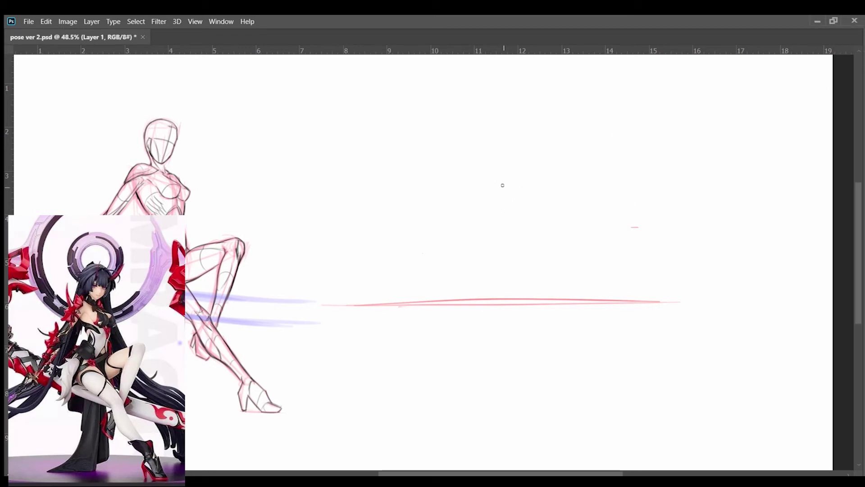
key("Tab")
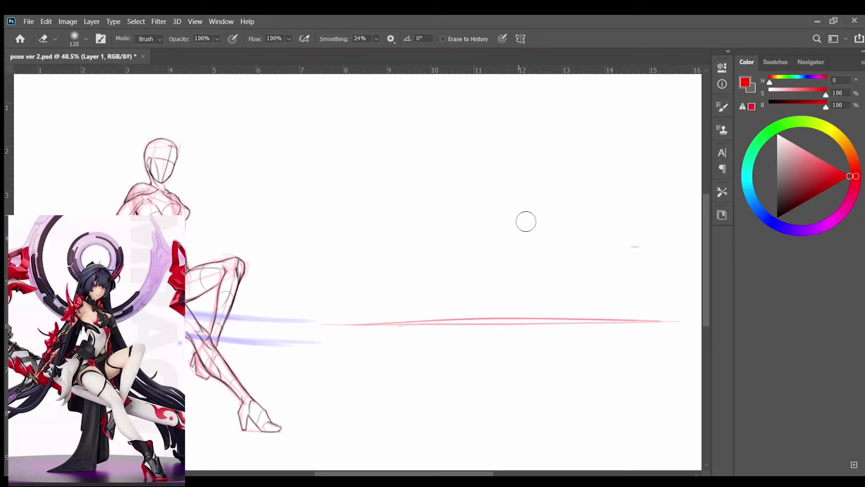
key("b")
key("Tab")
left_click_drag(526, 182, 504, 235)
key("ctrl+z")
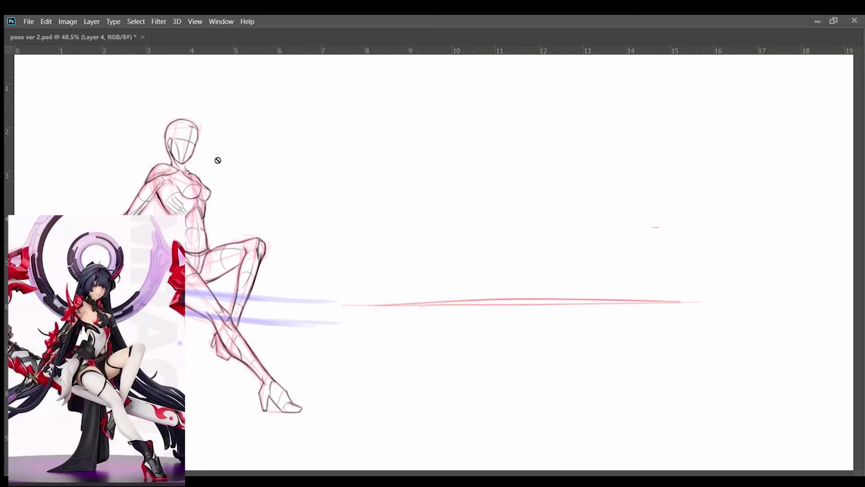
key("Tab")
key("Tab")
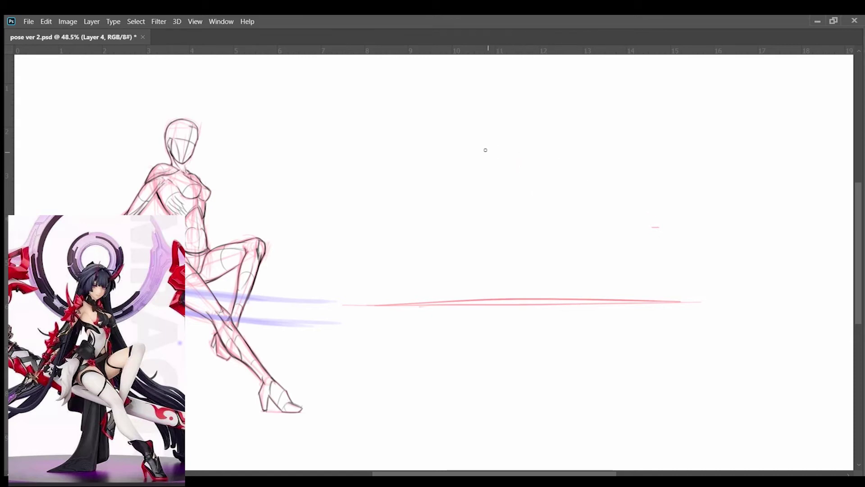
Block in a slanted, box-like ribcage for a second figure above the red ground line
left_click_drag(504, 154, 532, 202)
scroll(489, 171, "up", 1)
mouse_move(475, 155)
left_mouse_down()
mouse_move(501, 217)
mouse_move(493, 241)
mouse_move(536, 256)
left_mouse_up()
left_click_drag(479, 162, 496, 248)
left_click_drag(542, 208, 545, 261)
left_click_drag(507, 156, 517, 257)
left_click_drag(490, 250, 545, 259)
left_click_drag(509, 157, 518, 234)
left_click_drag(530, 188, 537, 261)
Sketch a trapezoid pelvis block with a centre line below the ribcage, straddling the red ground line
left_click_drag(489, 240, 528, 277)
mouse_move(514, 277)
left_mouse_down()
mouse_move(562, 296)
mouse_move(479, 338)
left_mouse_up()
left_click_drag(473, 344, 554, 341)
left_click_drag(521, 279, 526, 334)
left_click_drag(543, 284, 561, 345)
left_click_drag(518, 273, 541, 285)
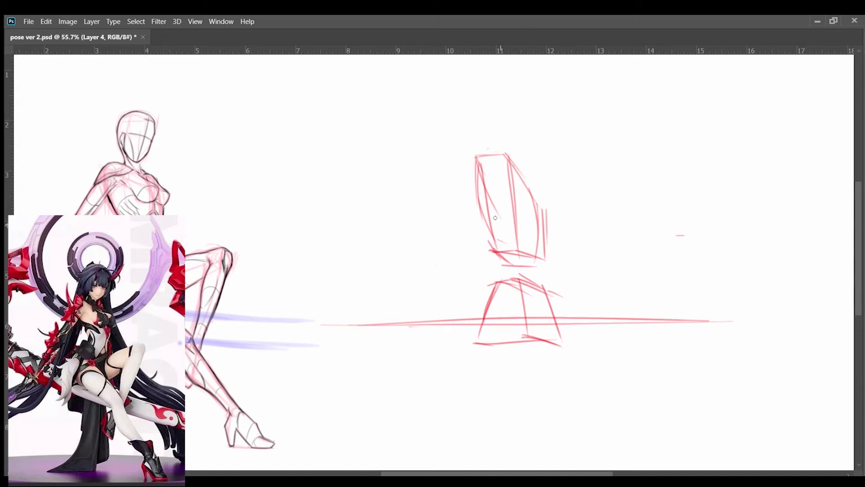
Rough in the second figure's supporting arm from the shoulder through a rounded elbow down to the ground line
left_click_drag(487, 137, 500, 173)
left_click_drag(423, 244, 500, 246)
left_click_drag(489, 136, 420, 233)
left_click_drag(504, 158, 437, 254)
left_click_drag(477, 137, 426, 252)
left_click_drag(497, 157, 450, 246)
left_click_drag(446, 232, 387, 325)
left_click_drag(457, 247, 379, 319)
left_click_drag(436, 225, 378, 326)
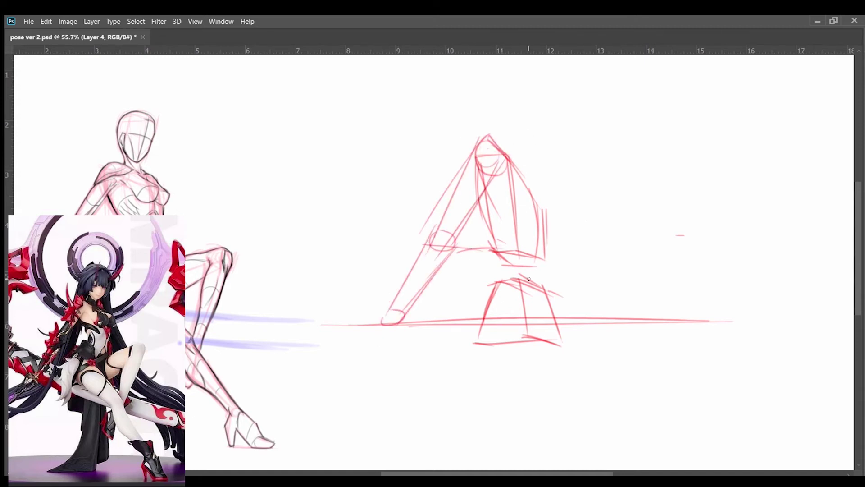
Reshape the second figure's ribcage with curved red strokes along its back and front edges
scroll(676, 270, "up", 2)
left_click_drag(429, 123, 421, 208)
mouse_move(422, 127)
left_mouse_down()
mouse_move(442, 248)
mouse_move(417, 182)
mouse_move(489, 257)
mouse_move(507, 238)
left_mouse_up()
mouse_move(459, 129)
left_mouse_down()
mouse_move(491, 165)
mouse_move(508, 253)
left_mouse_up()
left_click_drag(490, 156, 519, 257)
Connect the second figure's ribcage to its pelvis with waist lines and round off the sides of the hips
mouse_move(439, 235)
left_mouse_down()
mouse_move(489, 256)
mouse_move(453, 270)
left_mouse_up()
mouse_move(454, 270)
left_mouse_down()
mouse_move(435, 300)
mouse_move(435, 364)
left_mouse_up()
left_click_drag(476, 269, 504, 303)
left_click_drag(510, 232, 532, 360)
left_click_drag(501, 238, 512, 308)
Reinforce the ribcage's front contour and pointed lower edge, and add an angled line across the chest
mouse_move(460, 137)
left_mouse_down()
mouse_move(435, 227)
mouse_move(504, 230)
left_mouse_up()
left_click_drag(485, 260, 511, 226)
left_click_drag(517, 231, 514, 259)
left_click_drag(492, 164, 520, 241)
scroll(492, 116, "up", 1)
left_click_drag(457, 155, 486, 189)
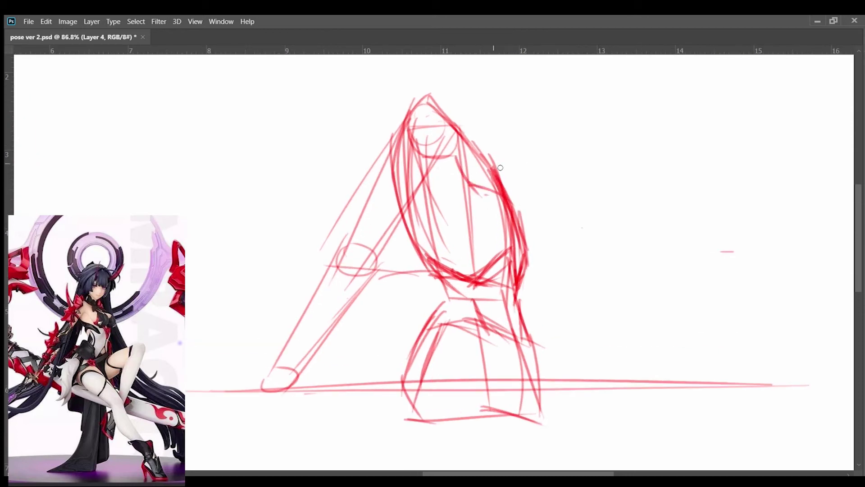
Block in the second figure's head as a tall box with vertical centre lines above the shoulder
left_click_drag(483, 120, 487, 171)
left_click_drag(428, 87, 423, 149)
left_click_drag(425, 94, 455, 83)
left_click_drag(453, 86, 448, 156)
left_click_drag(432, 73, 455, 82)
left_click_drag(431, 74, 416, 146)
left_click_drag(457, 77, 453, 171)
left_click_drag(491, 87, 491, 154)
left_click_drag(466, 71, 473, 179)
mouse_move(483, 82)
left_mouse_down()
mouse_move(485, 202)
mouse_move(421, 171)
left_mouse_up()
scroll(503, 144, "down", 5)
scroll(503, 145, "up", 5)
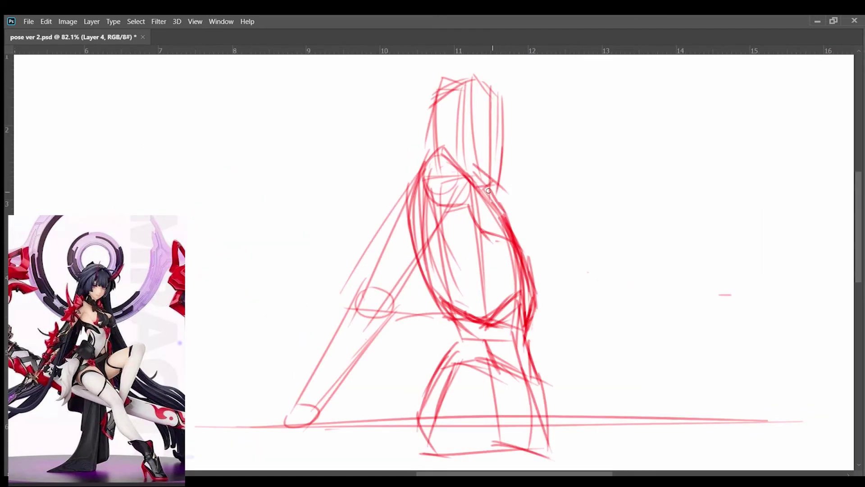
Sketch the second figure's hip and a thigh extending diagonally below the ground line, ending in circles at the knee
scroll(495, 199, "down", 2)
scroll(524, 277, "down", 5)
left_click_drag(519, 250, 554, 302)
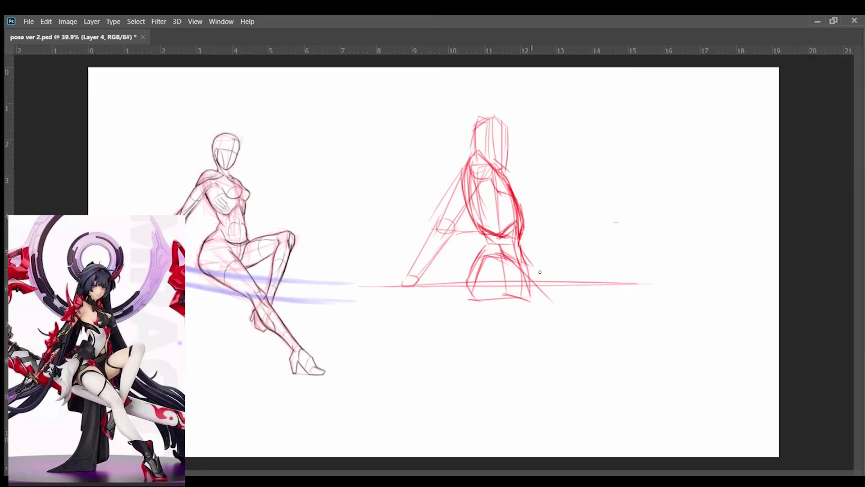
left_click_drag(483, 231, 466, 298)
left_click_drag(518, 259, 611, 330)
left_click_drag(482, 283, 459, 311)
left_click_drag(473, 261, 464, 306)
left_click_drag(466, 310, 507, 309)
left_click_drag(485, 301, 588, 345)
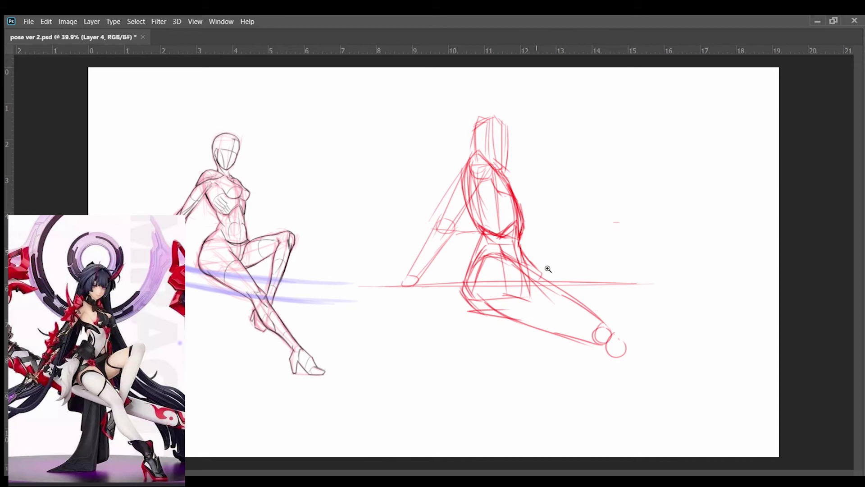
left_click_drag(547, 269, 563, 285)
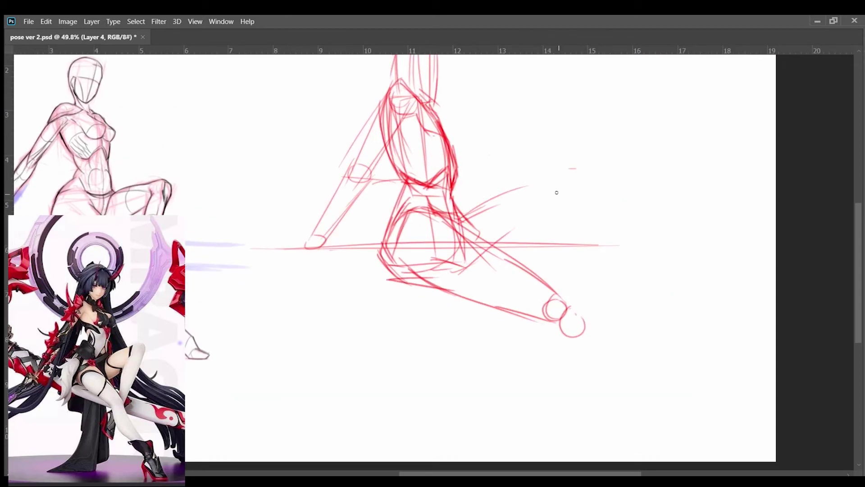
Block in the second figure's bent leg, with the thigh raised to an angular knee and the shin dropping down behind the extended leg
left_click_drag(474, 186, 557, 184)
mouse_move(465, 213)
left_mouse_down()
mouse_move(532, 186)
mouse_move(540, 204)
left_mouse_up()
left_click_drag(494, 241, 555, 205)
left_click_drag(563, 194, 562, 224)
left_click_drag(563, 189, 551, 299)
left_click_drag(531, 193, 526, 311)
left_click_drag(552, 287, 560, 177)
left_click_drag(567, 226, 551, 176)
Add perspective guidelines running back from the knee, sloping above the head and crossing at the shoulders
mouse_move(496, 316)
left_mouse_down()
mouse_move(405, 374)
mouse_move(451, 376)
mouse_move(405, 376)
left_mouse_up()
left_click_drag(481, 128, 290, 213)
left_click_drag(483, 128, 565, 166)
left_click_drag(384, 226, 555, 170)
left_click_drag(390, 164, 530, 204)
Draw perspective guidelines for the floor plane beneath the second figure, converging near the extended leg's ankle
left_click_drag(488, 428, 710, 362)
left_click_drag(314, 383, 489, 423)
left_click_drag(382, 383, 631, 315)
left_click_drag(332, 343, 644, 374)
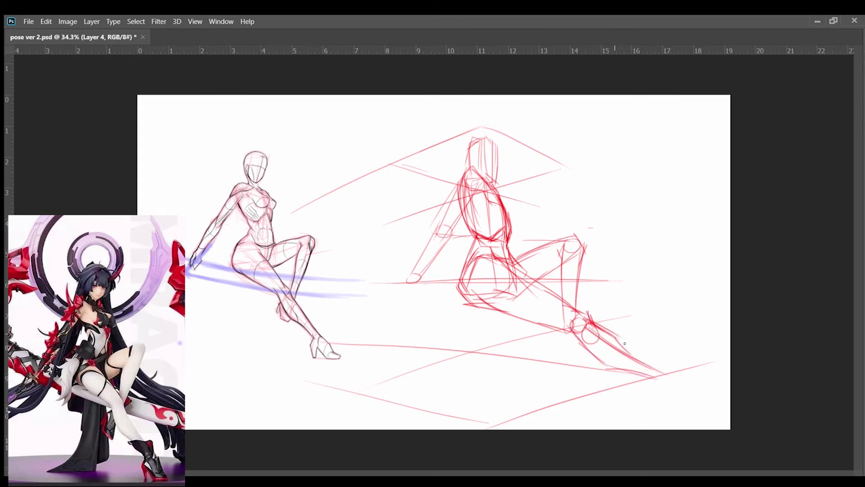
Block in the extended leg's foot beyond the ankle circle, with a diagonal guideline beneath the toes
scroll(627, 346, "down", 3)
scroll(585, 338, "up", 2)
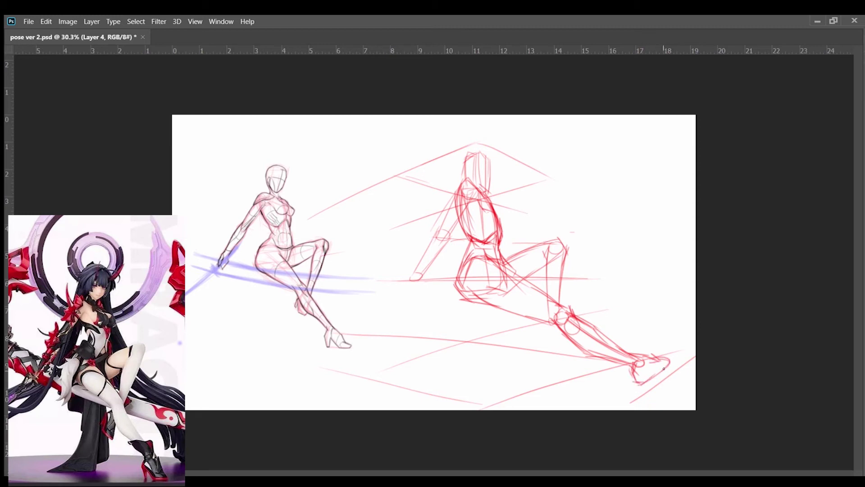
scroll(647, 380, "up", 2)
key("ctrl+minus")
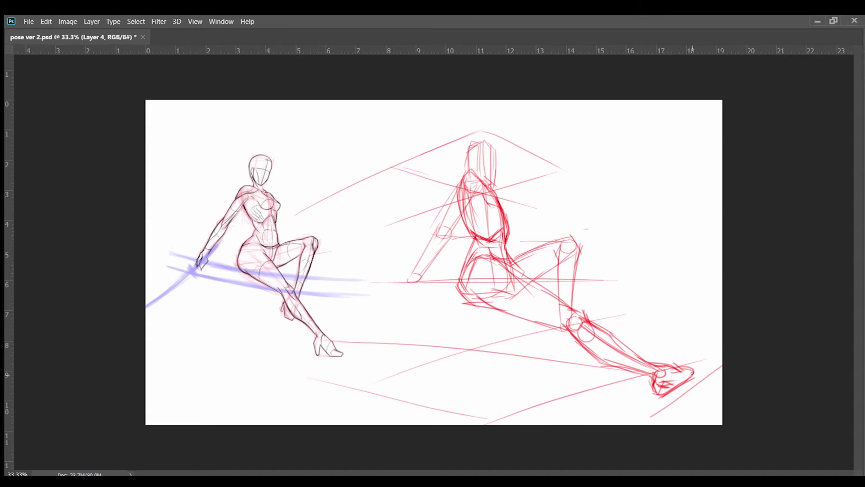
scroll(667, 372, "up", 2)
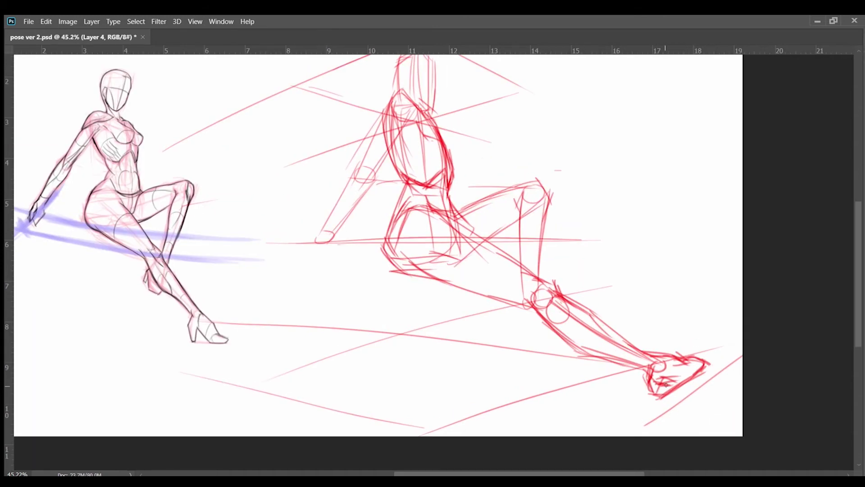
Sketch the breast as a pointed form projecting from the front of the second figure's ribcage
scroll(651, 395, "down", 1)
scroll(558, 205, "up", 2)
scroll(558, 205, "up", 1)
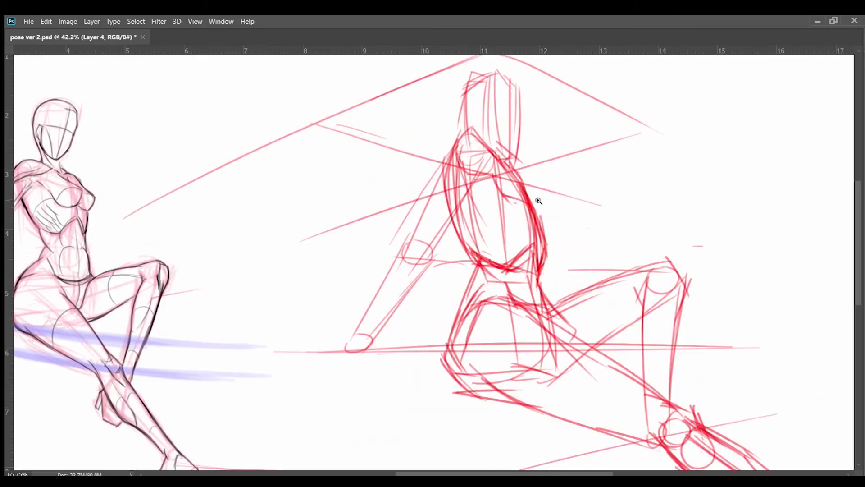
left_click_drag(504, 164, 547, 194)
mouse_move(507, 167)
left_mouse_down()
mouse_move(555, 185)
mouse_move(544, 220)
left_mouse_up()
scroll(566, 232, "down", 4)
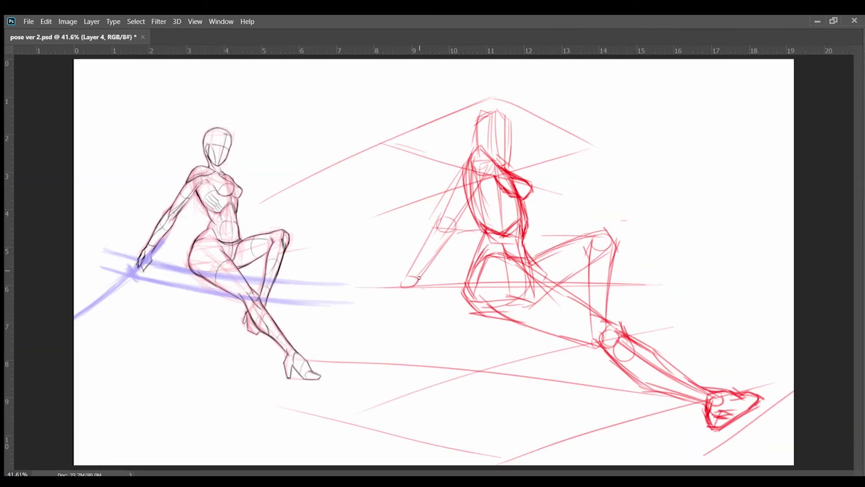
Strengthen the shoulder and the outer and inner contours of the supporting arm down to the wrist
scroll(495, 117, "up", 4)
mouse_move(503, 107)
left_mouse_down()
mouse_move(532, 135)
mouse_move(496, 135)
mouse_move(393, 303)
mouse_move(453, 205)
left_mouse_up()
mouse_move(403, 300)
left_mouse_down()
mouse_move(482, 212)
mouse_move(473, 219)
left_mouse_up()
scroll(422, 349, "down", 3)
scroll(422, 349, "up", 3)
left_click_drag(410, 293, 426, 281)
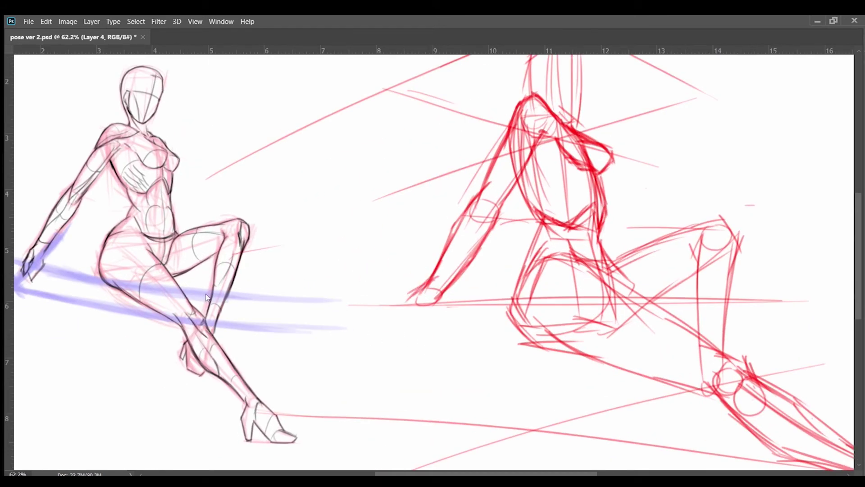
Sketch the supporting hand's fingers and the long diagonal beam it grips, running down toward the canvas's lower edge
scroll(406, 323, "down", 1)
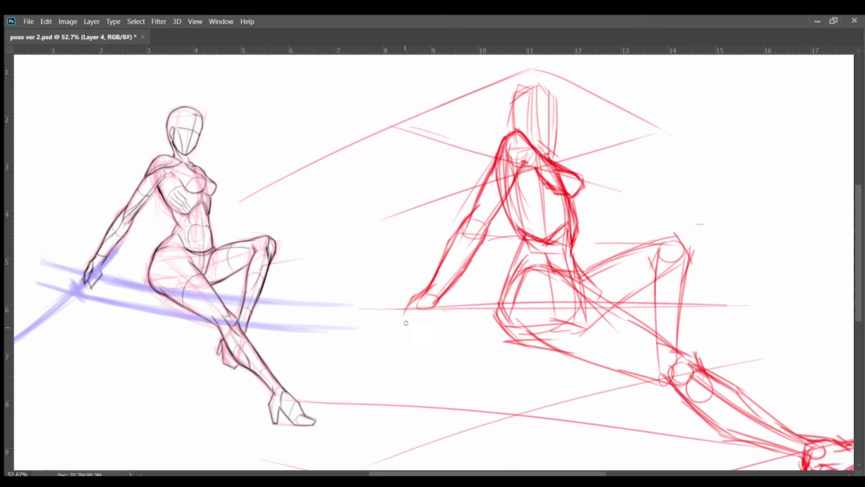
left_click_drag(406, 323, 434, 287)
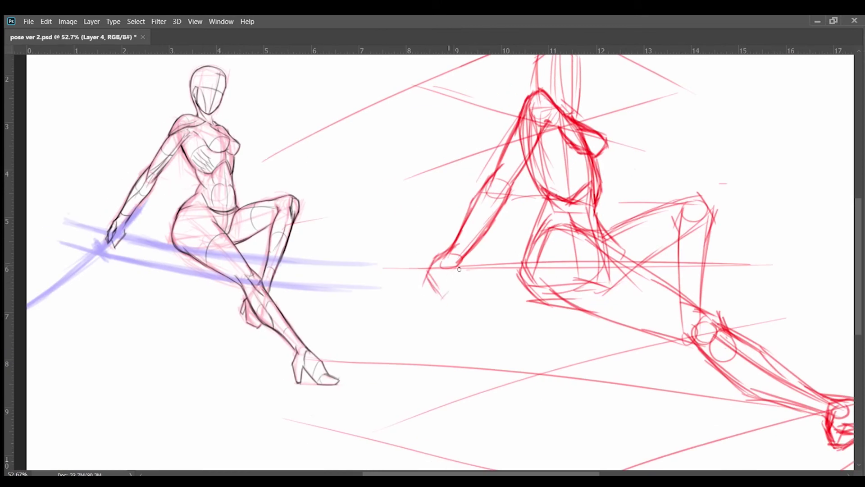
scroll(420, 290, "down", 2)
left_click_drag(395, 307, 338, 398)
left_click_drag(468, 302, 512, 311)
mouse_move(422, 254)
left_mouse_down()
mouse_move(298, 413)
mouse_move(325, 408)
mouse_move(331, 418)
left_mouse_up()
mouse_move(397, 307)
left_mouse_down()
mouse_move(301, 433)
mouse_move(343, 369)
mouse_move(385, 346)
left_mouse_up()
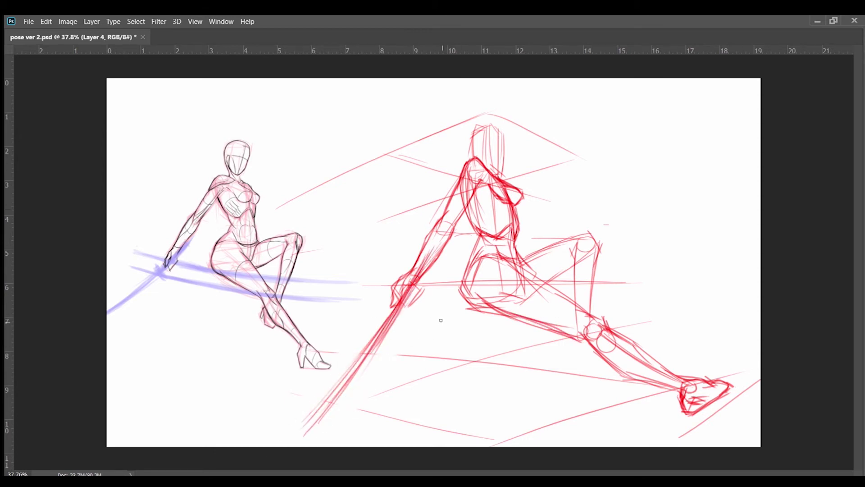
Reinforce the second figure's back contour from the ribcage through the waist and around the outer hip
scroll(490, 282, "up", 3)
scroll(524, 220, "up", 3)
scroll(514, 193, "down", 4)
mouse_move(449, 171)
left_mouse_down()
mouse_move(471, 191)
mouse_move(423, 229)
left_mouse_up()
mouse_move(439, 184)
left_mouse_down()
mouse_move(473, 271)
mouse_move(447, 321)
left_mouse_up()
left_click_drag(458, 290, 442, 345)
Erase the construction lines between the bottom of the ribcage and the pelvis
scroll(471, 180, "down", 4)
scroll(471, 177, "up", 3)
key("e")
left_click_drag(505, 245, 473, 212)
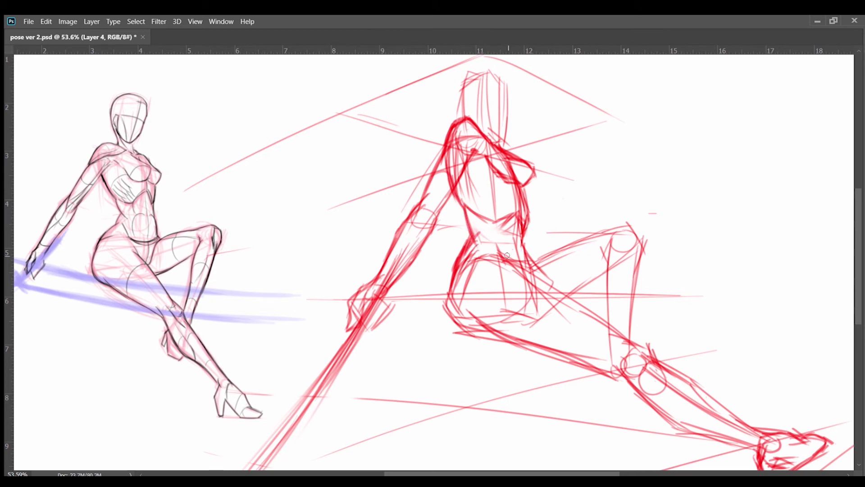
scroll(472, 249, "down", 4)
scroll(472, 248, "up", 5)
Redraw the waist contours with the brush and darken the lower ribcage edge and the top of the hip
key("b")
left_click_drag(449, 216, 461, 254)
mouse_move(523, 217)
left_mouse_down()
mouse_move(490, 245)
mouse_move(528, 249)
left_mouse_up()
left_click_drag(518, 230, 524, 226)
left_click_drag(449, 287, 434, 326)
left_click_drag(443, 301, 577, 269)
left_click_drag(541, 288, 536, 212)
Build up a thick, rounded contour around the second figure's outer hip and buttock
mouse_move(426, 272)
left_mouse_down()
mouse_move(436, 224)
mouse_move(478, 305)
left_mouse_up()
left_click_drag(446, 298, 493, 308)
mouse_move(436, 244)
left_mouse_down()
mouse_move(470, 308)
mouse_move(510, 312)
left_mouse_up()
left_click_drag(437, 268, 428, 300)
left_click_drag(444, 205, 429, 262)
left_click_drag(567, 317, 523, 290)
Darken the underside of the extended thigh from the buttock to the back of the knee and start its upper edge
left_click_drag(428, 265, 601, 321)
left_click_drag(602, 322, 597, 296)
left_click_drag(457, 259, 531, 283)
mouse_move(501, 274)
left_mouse_down()
mouse_move(605, 306)
mouse_move(608, 298)
left_mouse_up()
scroll(608, 298, "down", 2)
left_click_drag(554, 301, 603, 321)
Reinforce the upper edge of the extended thigh from the hip to the kneecap
mouse_move(452, 232)
left_mouse_down()
mouse_move(507, 260)
mouse_move(561, 299)
mouse_move(552, 300)
left_mouse_up()
left_click_drag(525, 270, 575, 306)
left_click_drag(589, 311, 604, 328)
mouse_move(627, 344)
left_mouse_down()
mouse_move(635, 353)
mouse_move(584, 296)
left_mouse_up()
left_click_drag(537, 265, 589, 297)
mouse_move(582, 289)
left_mouse_down()
mouse_move(647, 344)
mouse_move(618, 322)
left_mouse_up()
left_click_drag(536, 262, 583, 297)
mouse_move(563, 284)
left_mouse_down()
mouse_move(617, 318)
mouse_move(611, 311)
left_mouse_up()
Shape the extended shin's front edge and the calf's underside from the knee to the ankle
scroll(609, 311, "down", 5)
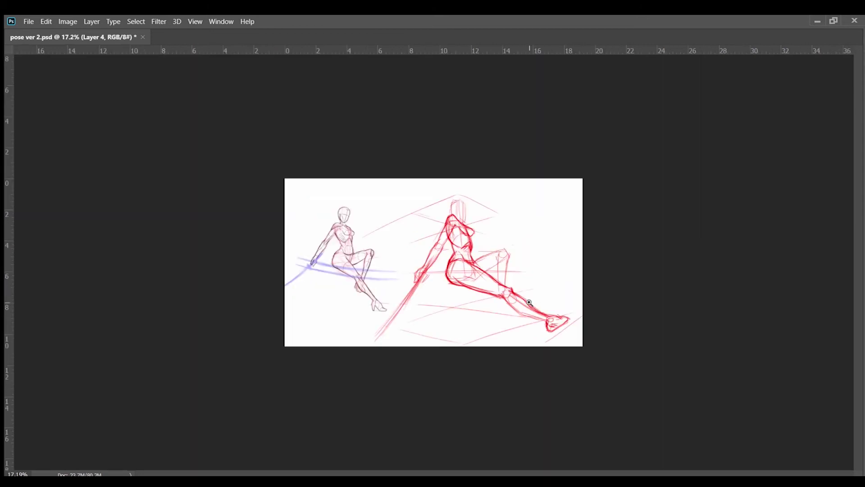
scroll(486, 281, "up", 5)
left_click_drag(486, 282, 583, 345)
left_click_drag(450, 287, 493, 334)
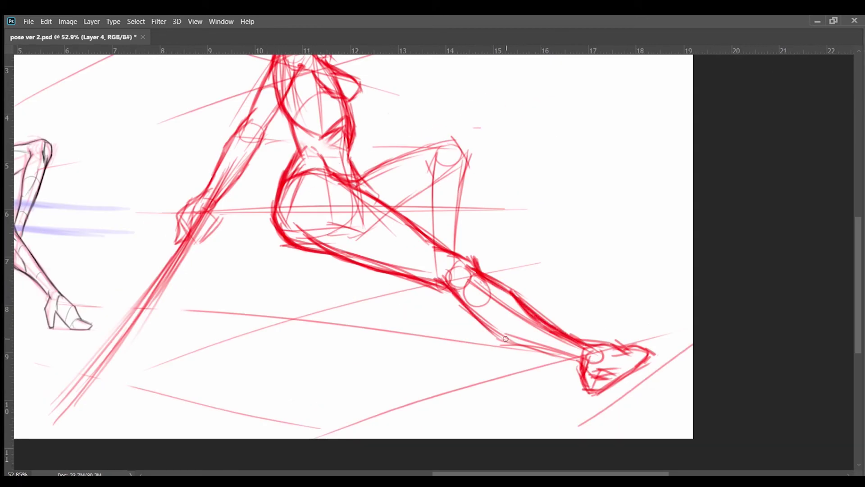
mouse_move(481, 330)
left_mouse_down()
mouse_move(581, 367)
mouse_move(586, 360)
left_mouse_up()
Thicken the shin's upper contour into the top of the foot and mark the heel
scroll(525, 359, "down", 5)
scroll(525, 359, "up", 6)
left_click_drag(477, 264, 554, 319)
mouse_move(541, 311)
left_mouse_down()
mouse_move(597, 342)
mouse_move(633, 338)
left_mouse_up()
left_click_drag(586, 367, 583, 390)
scroll(570, 395, "down", 3)
scroll(570, 395, "up", 3)
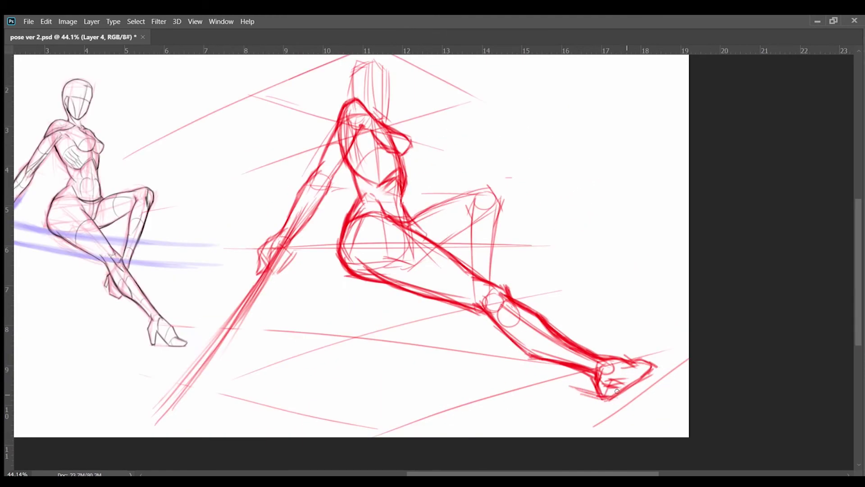
Erase the extended foot's toe end and redraw it as a pointed shape with a dark arch mark
scroll(636, 391, "down", 5)
scroll(586, 316, "up", 6)
left_click_drag(523, 336, 593, 318)
left_click_drag(540, 295, 608, 318)
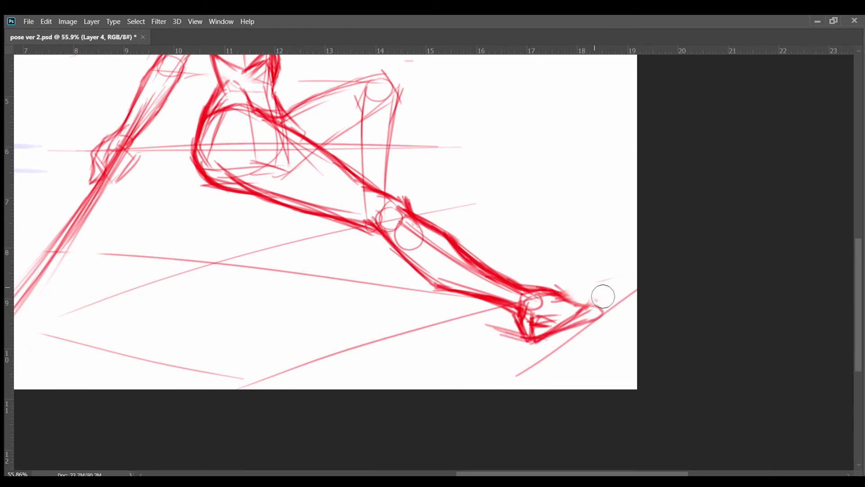
scroll(602, 293, "down", 3)
scroll(556, 309, "up", 4)
left_click_drag(531, 323, 600, 292)
left_click_drag(568, 280, 600, 296)
left_click_drag(547, 304, 600, 302)
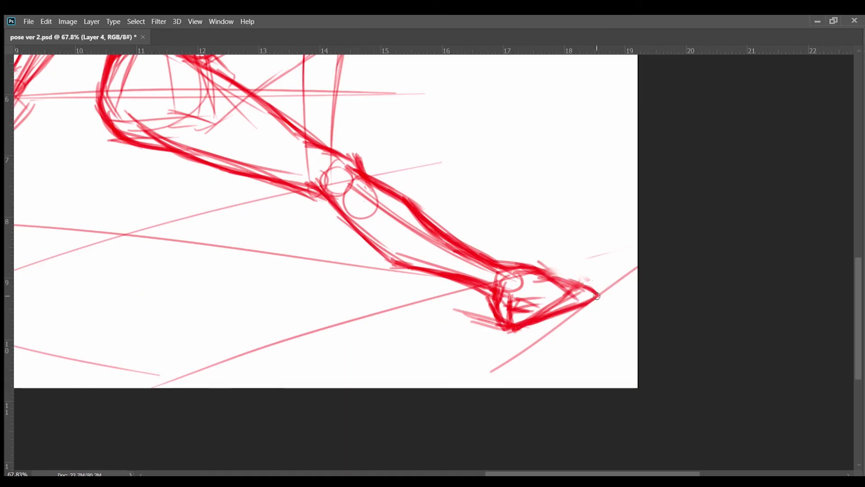
left_click_drag(524, 301, 521, 296)
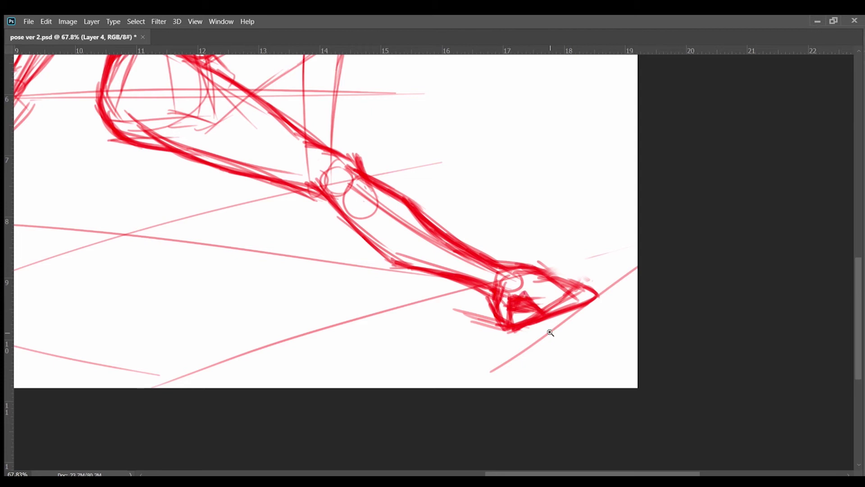
Erase the extended foot's old outline and redraw its heel, sole and upper edge as a longer wedge
scroll(544, 325, "down", 3)
scroll(667, 388, "up", 2)
mouse_move(689, 356)
left_mouse_down()
mouse_move(616, 387)
mouse_move(622, 358)
left_mouse_up()
left_click_drag(654, 388, 702, 358)
scroll(631, 379, "down", 3)
scroll(626, 360, "up", 3)
scroll(635, 371, "down", 1)
left_click_drag(644, 385, 692, 370)
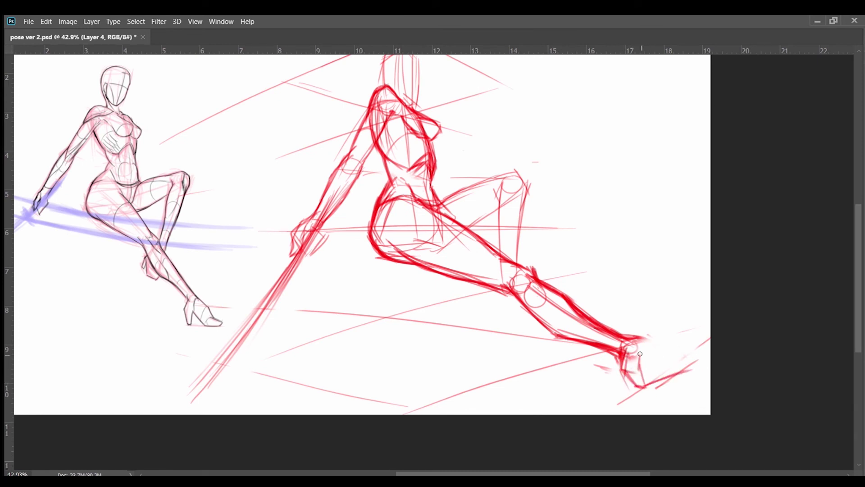
left_click_drag(642, 379, 697, 358)
left_click_drag(636, 342, 664, 340)
Lasso the extended leg's foot, transform it to a slightly smaller size and clear the selection
scroll(636, 408, "down", 3)
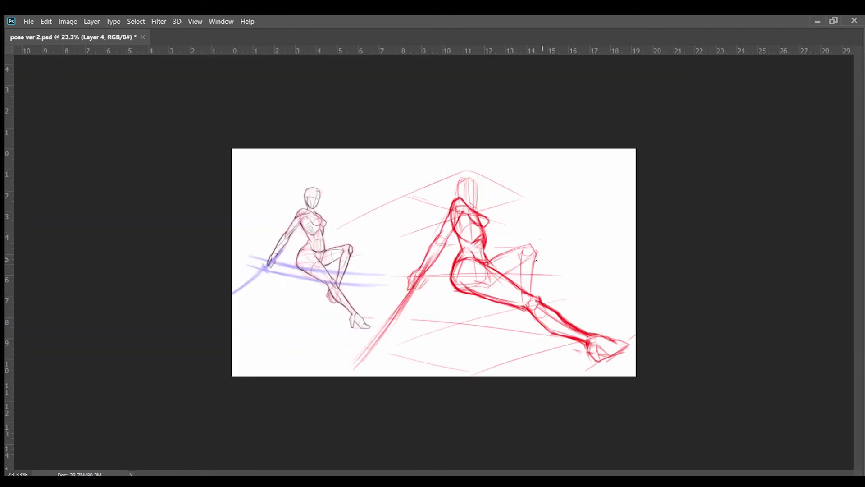
scroll(613, 364, "up", 3)
key("l")
left_click_drag(642, 298, 597, 326)
key("ctrl+t")
key("Return")
key("ctrl+d")
Refine the bent leg with heavier contours along the thigh's underside, the knee and both sides of the shin
scroll(552, 348, "down", 2)
scroll(552, 348, "up", 4)
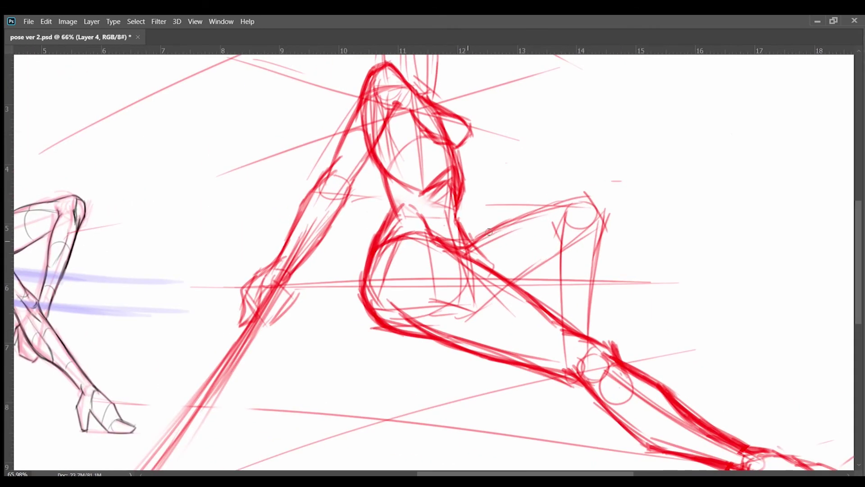
left_click_drag(606, 218, 588, 336)
left_click_drag(473, 305, 569, 247)
mouse_move(569, 216)
left_mouse_down()
mouse_move(569, 326)
mouse_move(569, 300)
left_mouse_up()
left_click_drag(596, 248, 588, 326)
scroll(594, 252, "up", 2)
left_click_drag(587, 212, 609, 188)
left_click_drag(599, 198, 571, 330)
Sketch the bent leg's ankle and heeled foot emerging below the extended knee
scroll(609, 368, "down", 5)
scroll(609, 369, "up", 2)
mouse_move(572, 261)
left_mouse_down()
mouse_move(586, 333)
mouse_move(604, 367)
left_mouse_up()
scroll(613, 311, "up", 2)
mouse_move(564, 300)
left_mouse_down()
mouse_move(546, 347)
mouse_move(545, 388)
mouse_move(640, 405)
left_mouse_up()
scroll(626, 369, "down", 1)
mouse_move(563, 324)
left_mouse_down()
mouse_move(544, 361)
mouse_move(623, 378)
mouse_move(613, 381)
left_mouse_up()
scroll(581, 356, "down", 1)
Sketch the second figure's chin and jaw lines at the lower end of the head box
scroll(582, 356, "down", 2)
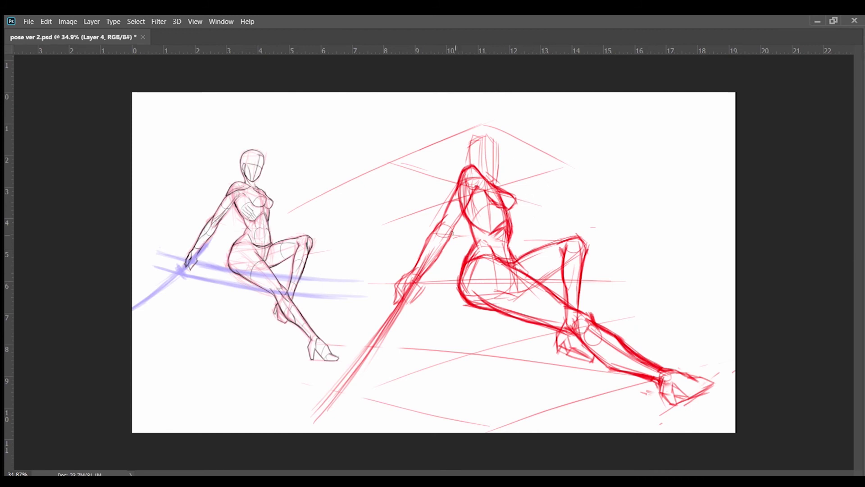
scroll(451, 233, "up", 5)
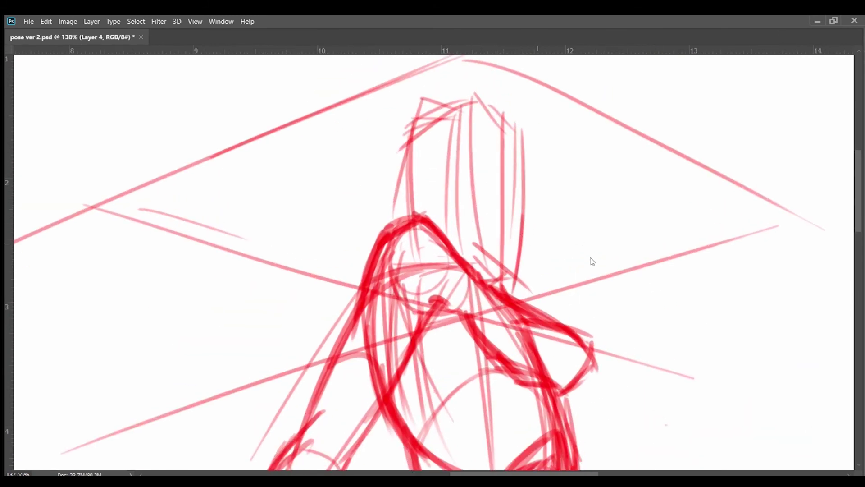
left_click_drag(462, 258, 507, 278)
left_click_drag(522, 239, 508, 276)
left_click_drag(468, 259, 506, 273)
mouse_move(428, 176)
left_mouse_down()
mouse_move(431, 210)
mouse_move(475, 257)
left_mouse_up()
mouse_move(522, 212)
left_mouse_down()
mouse_move(423, 202)
mouse_move(441, 239)
mouse_move(470, 260)
left_mouse_up()
Draw the head's face edge and rounded skull outline inside the box construction
mouse_move(484, 122)
left_mouse_down()
mouse_move(519, 148)
mouse_move(513, 260)
left_mouse_up()
left_click_drag(509, 130, 446, 116)
left_click_drag(450, 113, 412, 208)
left_click_drag(417, 151, 407, 214)
left_click_drag(464, 120, 518, 147)
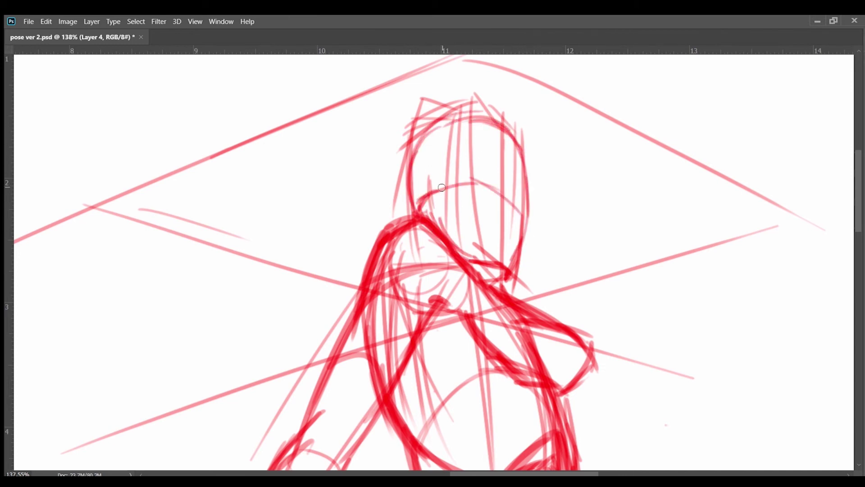
Add curved face guidelines and reinforce the skull and jaw outline of the second figure's head
left_click_drag(455, 176, 507, 256)
left_click_drag(518, 130, 506, 268)
left_click_drag(459, 175, 495, 257)
left_click_drag(449, 189, 427, 212)
mouse_move(430, 198)
left_mouse_down()
mouse_move(465, 246)
mouse_move(507, 269)
left_mouse_up()
mouse_move(524, 149)
left_mouse_down()
mouse_move(514, 265)
mouse_move(448, 116)
left_mouse_up()
mouse_move(481, 111)
left_mouse_down()
mouse_move(407, 167)
mouse_move(405, 189)
left_mouse_up()
scroll(497, 224, "down", 5)
Strengthen the second figure's contour from the near shoulder across the upper chest
scroll(497, 224, "up", 3)
mouse_move(545, 246)
left_mouse_down()
mouse_move(522, 273)
mouse_move(515, 257)
mouse_move(568, 284)
left_mouse_up()
scroll(543, 229, "down", 2)
scroll(543, 228, "up", 3)
mouse_move(477, 200)
left_mouse_down()
mouse_move(513, 261)
mouse_move(575, 291)
left_mouse_up()
left_click_drag(563, 244, 606, 253)
scroll(589, 208, "down", 4)
scroll(589, 208, "down", 2)
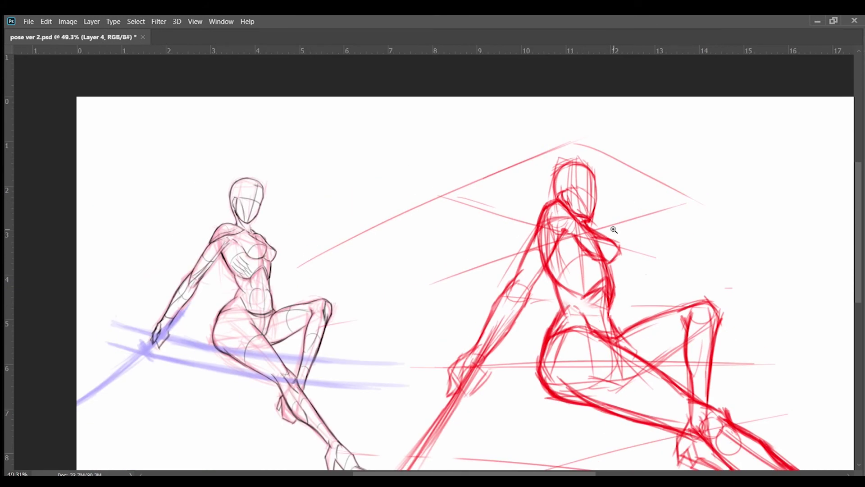
Refine the breast's front curve and underside with heavier red strokes
scroll(586, 217, "up", 5)
left_click_drag(555, 228, 631, 283)
left_click_drag(631, 243, 581, 277)
left_click_drag(595, 257, 553, 301)
left_click_drag(594, 277, 551, 296)
mouse_move(565, 235)
left_mouse_down()
mouse_move(596, 247)
mouse_move(608, 312)
mouse_move(558, 301)
left_mouse_up()
left_click_drag(507, 243, 567, 307)
scroll(592, 255, "down", 5)
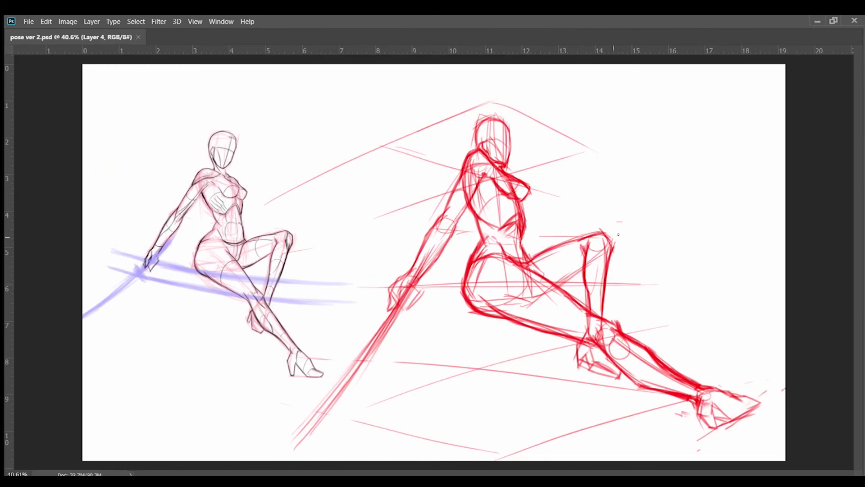
Fade the red sketch layer to 30% opacity and add a new layer for the clean line work
scroll(634, 211, "up", 5)
key("Tab")
key("3")
key("ctrl+shift+alt+n")
key("Tab")
Outline the near shoulder and both sides of the upper arm in dark lines, including the curve across the shoulder's front
mouse_move(430, 182)
left_mouse_down()
mouse_move(469, 165)
mouse_move(417, 241)
mouse_move(448, 204)
mouse_move(389, 343)
left_mouse_up()
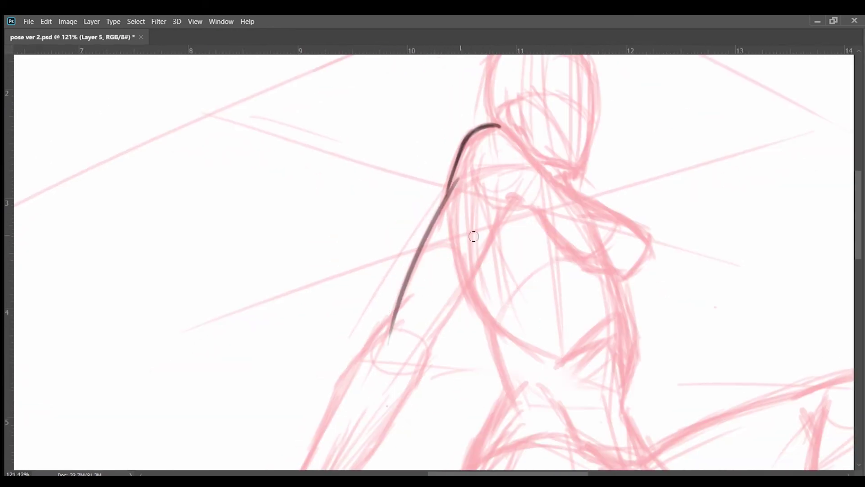
left_click_drag(518, 202, 417, 358)
left_click_drag(450, 186, 540, 169)
left_click_drag(498, 126, 522, 144)
scroll(436, 153, "up", 1)
key("ctrl+z")
left_click_drag(437, 153, 507, 208)
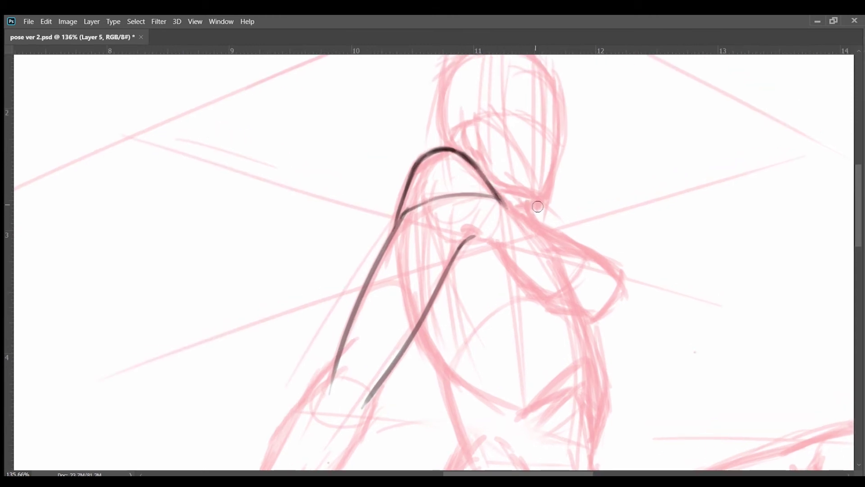
Outline the elbow and both sides of the supporting forearm down to the wrist
scroll(458, 305, "down", 1)
scroll(458, 305, "down", 2)
left_click_drag(414, 372, 447, 368)
left_click_drag(518, 183, 418, 358)
left_click_drag(470, 249, 421, 358)
left_click_drag(560, 211, 516, 295)
left_click_drag(445, 382, 528, 277)
key("ctrl+z")
left_click_drag(454, 368, 531, 261)
scroll(450, 342, "down", 5)
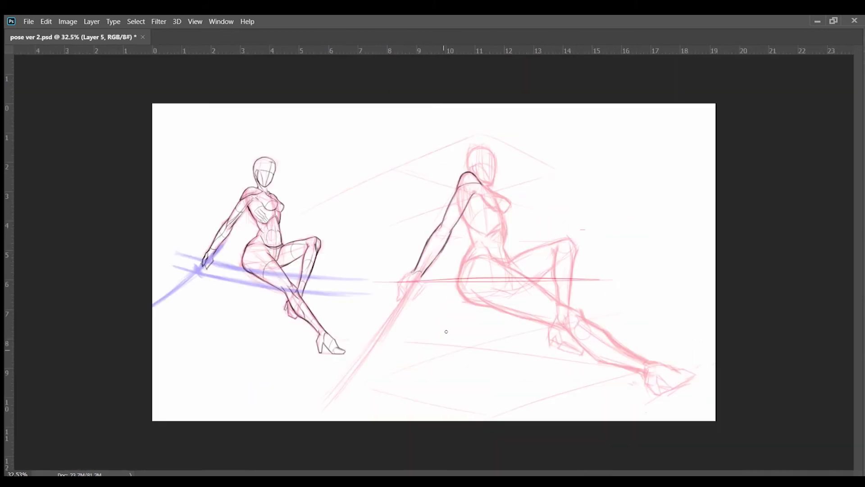
Outline the side of the ribcage and the back of the waist down to the upper hip
scroll(446, 332, "up", 4)
mouse_move(440, 188)
left_mouse_down()
mouse_move(415, 246)
mouse_move(483, 198)
left_mouse_up()
scroll(451, 225, "down", 2)
scroll(433, 234, "up", 2)
mouse_move(416, 221)
left_mouse_down()
mouse_move(451, 264)
mouse_move(484, 277)
left_mouse_up()
mouse_move(435, 250)
left_mouse_down()
mouse_move(460, 302)
mouse_move(424, 371)
left_mouse_up()
Draw the upper chest line and the breast's underside and front curve in dark lines
left_click_drag(517, 266, 463, 280)
mouse_move(472, 207)
left_mouse_down()
mouse_move(468, 246)
mouse_move(523, 223)
left_mouse_up()
left_click_drag(415, 201, 492, 258)
left_click_drag(433, 173, 466, 193)
scroll(469, 198, "up", 1)
Draw the ribcage arch and the front contour of the torso from below the breast to the lower abdomen
left_click_drag(499, 261, 509, 318)
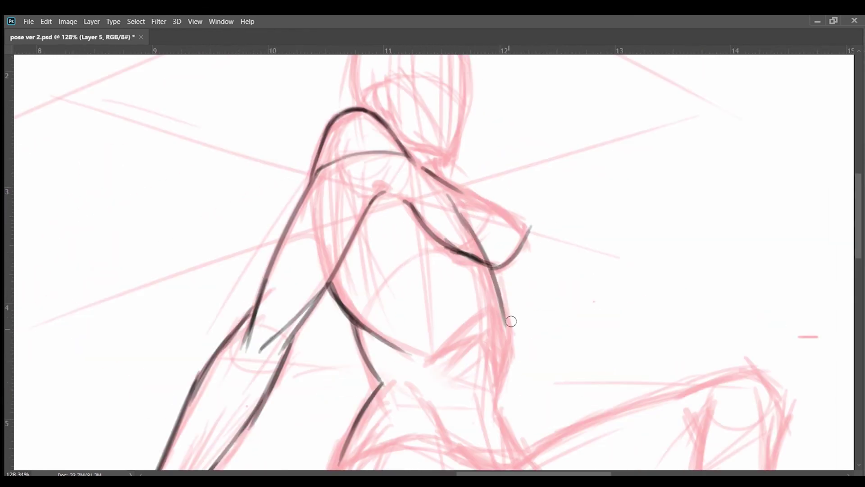
key("ctrl+z")
scroll(509, 320, "up", 1)
left_click_drag(440, 324, 507, 278)
left_click_drag(504, 235, 518, 339)
scroll(523, 320, "down", 2)
left_click_drag(513, 286, 504, 364)
scroll(504, 365, "down", 1)
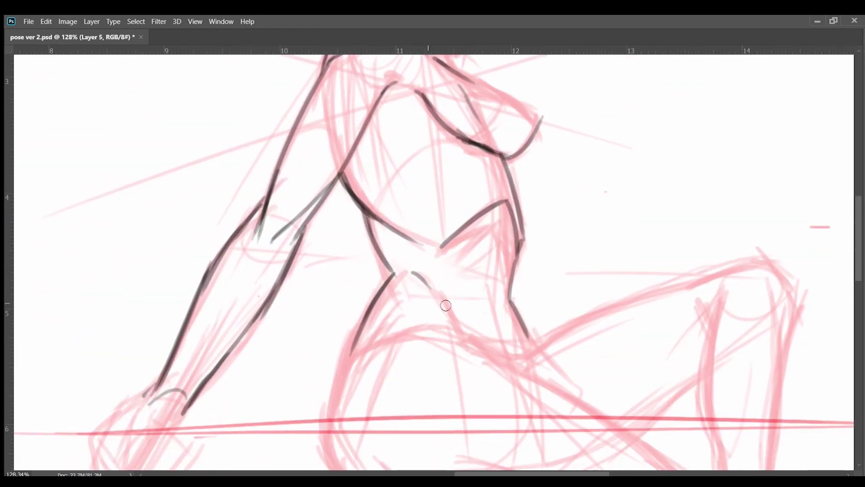
Draw the hip crease across the pelvis and the outer curve of the hip
left_click_drag(464, 290, 435, 342)
scroll(434, 342, "down", 3)
scroll(433, 288, "up", 2)
left_click_drag(450, 227, 411, 294)
mouse_move(434, 249)
left_mouse_down()
mouse_move(401, 345)
mouse_move(410, 391)
left_mouse_up()
Draw the groin crease and the bent thigh's upper edge up to the raised knee
mouse_move(529, 274)
left_mouse_down()
mouse_move(461, 286)
mouse_move(480, 295)
mouse_move(518, 270)
mouse_move(499, 286)
left_mouse_up()
scroll(461, 286, "up", 1)
left_click_drag(469, 298, 643, 227)
mouse_move(479, 287)
left_mouse_down()
mouse_move(549, 253)
mouse_move(472, 278)
left_mouse_up()
left_click_drag(511, 277, 623, 235)
Outline the bent leg's knee, shin and calf, and the visible underside of its thigh
mouse_move(536, 374)
left_mouse_down()
mouse_move(536, 329)
mouse_move(569, 299)
left_mouse_up()
mouse_move(565, 249)
left_mouse_down()
mouse_move(537, 216)
mouse_move(553, 361)
mouse_move(545, 280)
left_mouse_up()
left_click_drag(523, 182, 539, 284)
left_click_drag(524, 250, 544, 352)
left_click_drag(545, 270, 531, 319)
mouse_move(574, 171)
left_mouse_down()
mouse_move(599, 243)
mouse_move(583, 177)
mouse_move(572, 277)
left_mouse_up()
left_click_drag(578, 189, 556, 383)
scroll(558, 279, "down", 5)
scroll(559, 279, "up", 5)
left_click_drag(563, 288, 530, 388)
left_click_drag(532, 219, 483, 272)
Flip the view horizontally and outline the underside of the buttock where it meets the extended thigh
scroll(532, 281, "down", 5)
scroll(518, 270, "up", 3)
scroll(539, 256, "up", 1)
left_click_drag(687, 212, 560, 290)
scroll(643, 242, "up", 2)
key("ctrl+z")
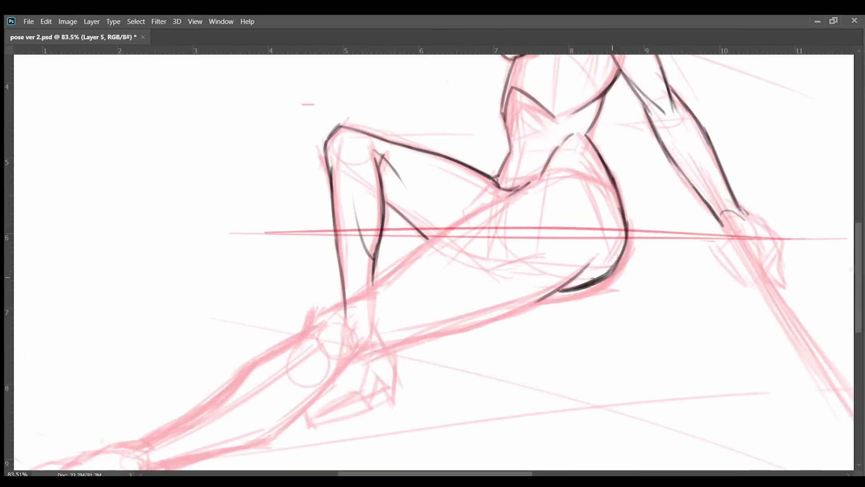
left_click_drag(624, 248, 587, 286)
left_click_drag(587, 285, 612, 291)
Outline the extended leg's thigh edges and knee, and the shin's upper edge down to the ankle
mouse_move(373, 365)
left_mouse_down()
mouse_move(591, 287)
mouse_move(488, 334)
mouse_move(547, 339)
left_mouse_up()
left_click_drag(370, 347, 419, 317)
mouse_move(419, 318)
left_mouse_down()
mouse_move(400, 343)
mouse_move(530, 249)
left_mouse_up()
left_click_drag(444, 197, 541, 209)
mouse_move(471, 299)
left_mouse_down()
mouse_move(446, 303)
mouse_move(518, 260)
left_mouse_up()
left_click_drag(369, 360, 489, 280)
Draw the extended leg's calf contour from behind the knee to the ankle and thicken its lower part
left_click_drag(396, 383, 428, 370)
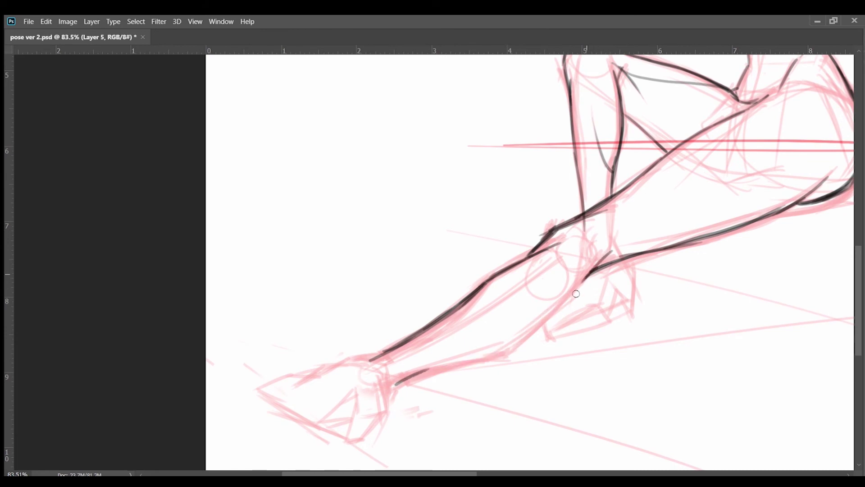
left_click_drag(576, 293, 396, 382)
scroll(495, 343, "down", 6)
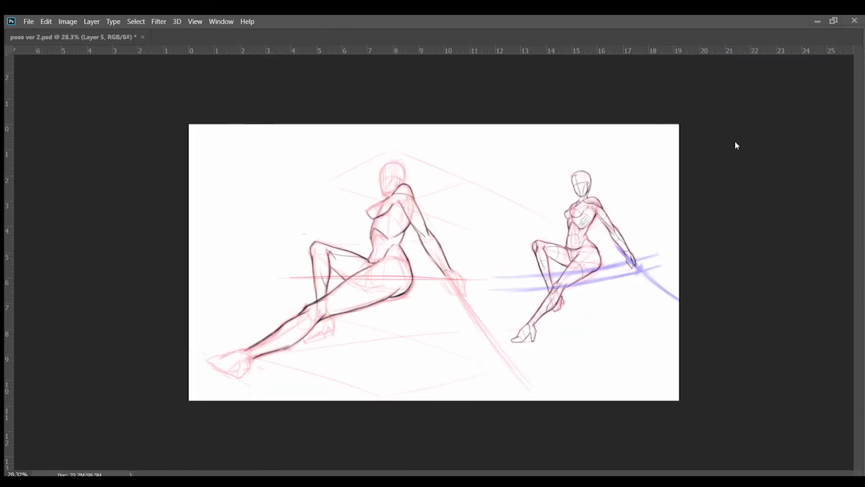
scroll(244, 362, "up", 5)
left_click_drag(263, 368, 360, 333)
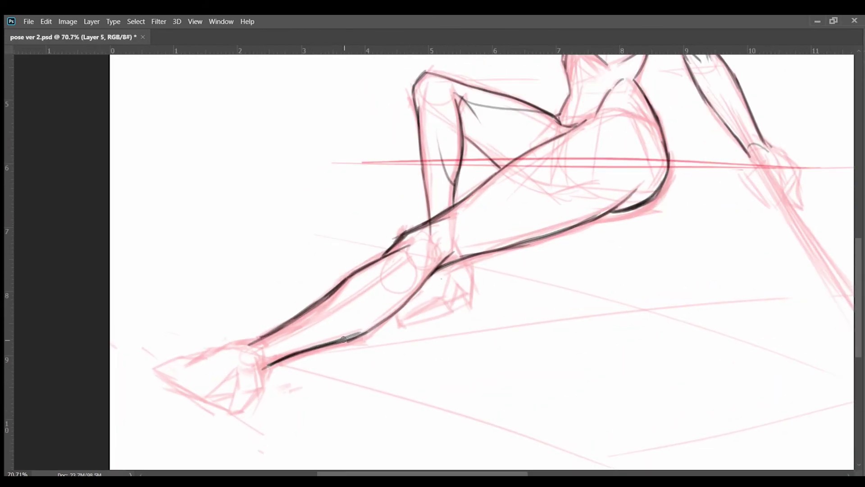
scroll(444, 239, "down", 3)
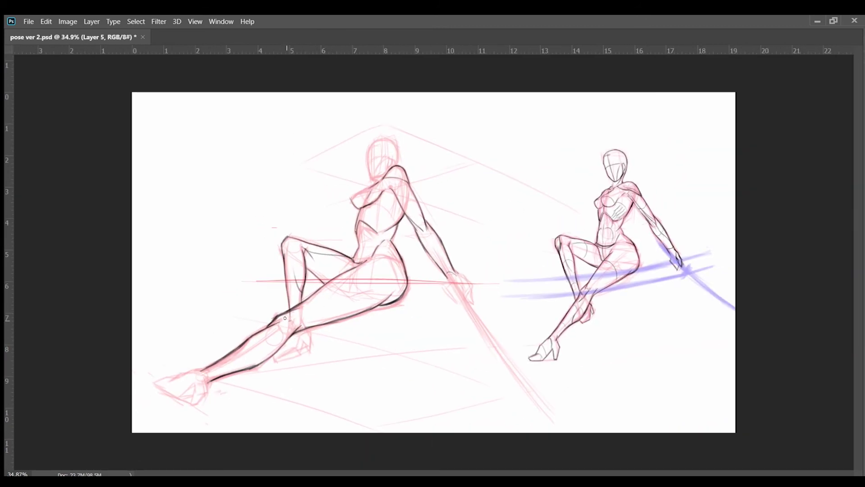
Reinforce the extended leg's knee, shin edge and the thigh's underside near the knee
scroll(285, 318, "up", 4)
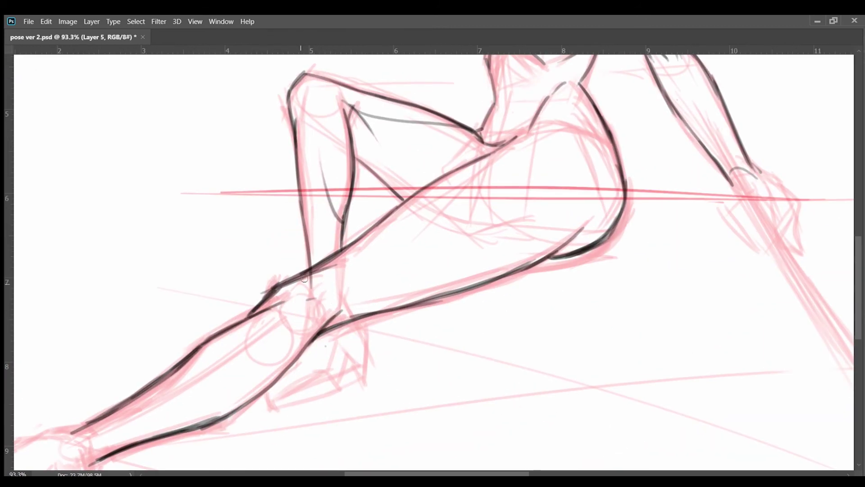
left_click_drag(309, 311, 444, 250)
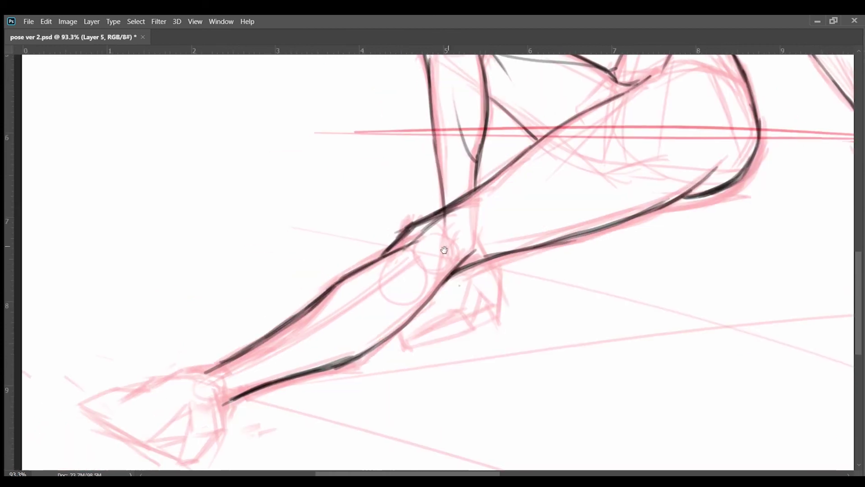
left_click_drag(209, 370, 307, 317)
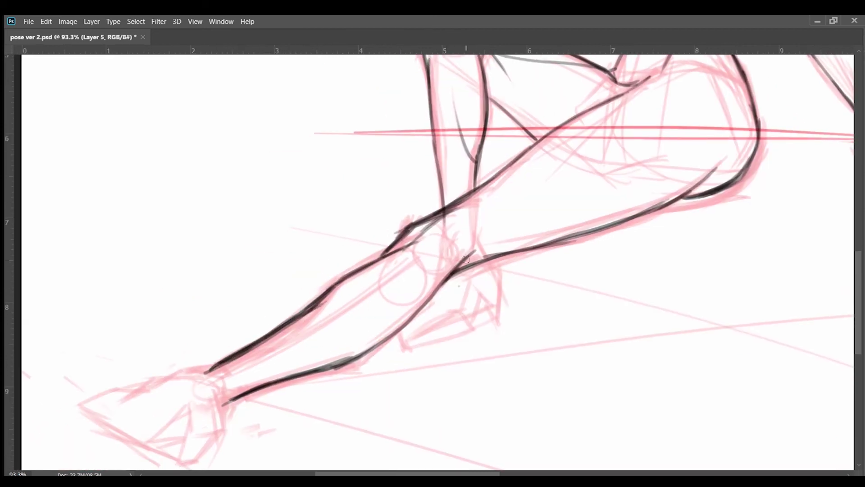
scroll(466, 267, "down", 5)
scroll(210, 384, "up", 5)
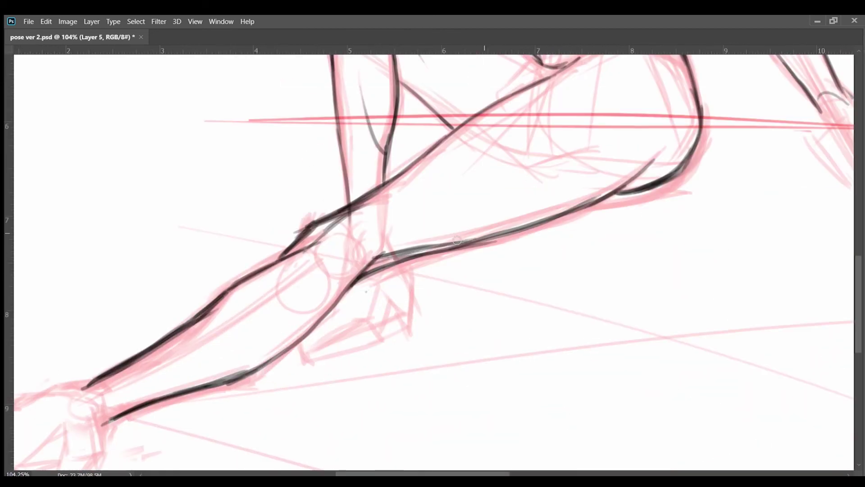
scroll(321, 382, "down", 3)
scroll(320, 382, "down", 2)
Outline the extended leg's high-heeled foot, including the instep, pointed toe, sole and heel
scroll(264, 364, "up", 5)
left_click_drag(375, 332, 401, 316)
mouse_move(358, 435)
left_mouse_down()
mouse_move(414, 361)
mouse_move(321, 411)
mouse_move(235, 365)
mouse_move(386, 320)
left_mouse_up()
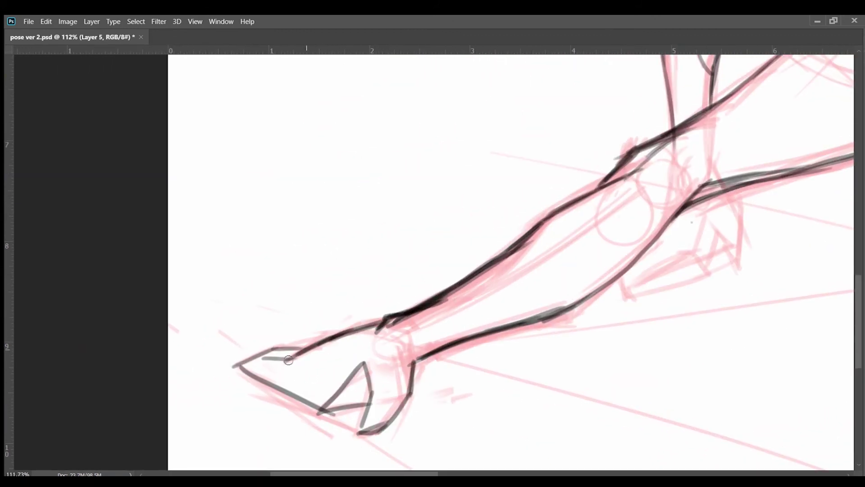
scroll(165, 339, "down", 5)
scroll(233, 355, "up", 5)
left_click_drag(237, 311, 294, 326)
Outline the bent leg's heeled foot showing below the extended knee
scroll(294, 326, "down", 5)
scroll(294, 327, "up", 4)
scroll(362, 329, "up", 1)
scroll(363, 329, "down", 2)
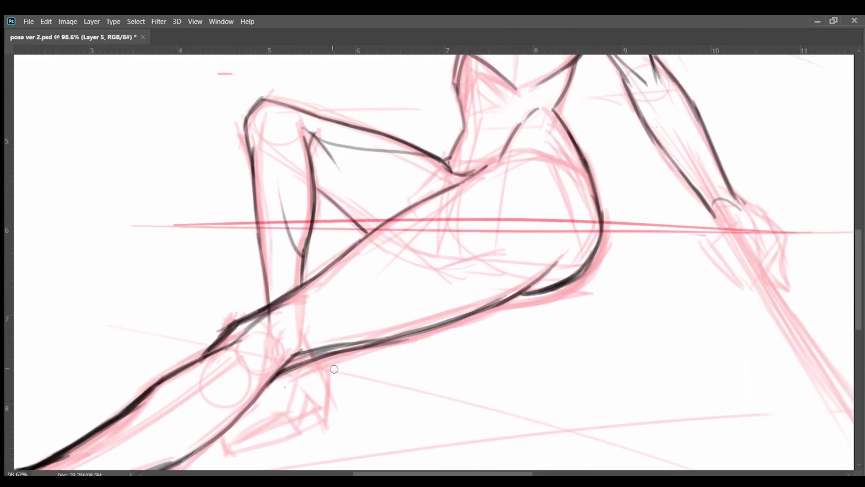
scroll(363, 329, "up", 1)
scroll(363, 329, "up", 2)
left_click_drag(373, 303, 377, 367)
left_click_drag(383, 321, 378, 368)
mouse_move(346, 328)
left_mouse_down()
mouse_move(377, 369)
mouse_move(373, 361)
left_mouse_up()
left_click_drag(384, 322, 379, 370)
mouse_move(345, 328)
left_mouse_down()
mouse_move(347, 384)
mouse_move(260, 400)
mouse_move(347, 384)
left_mouse_up()
scroll(256, 392, "down", 3)
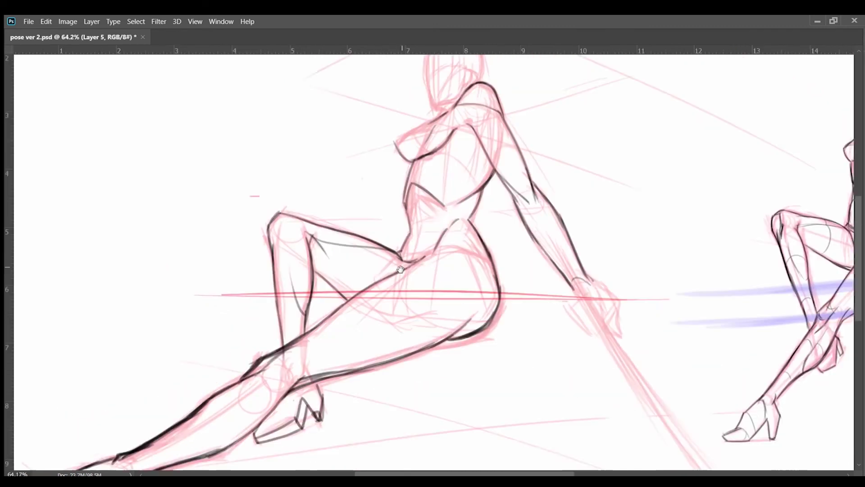
scroll(355, 326, "up", 5)
scroll(420, 258, "down", 4)
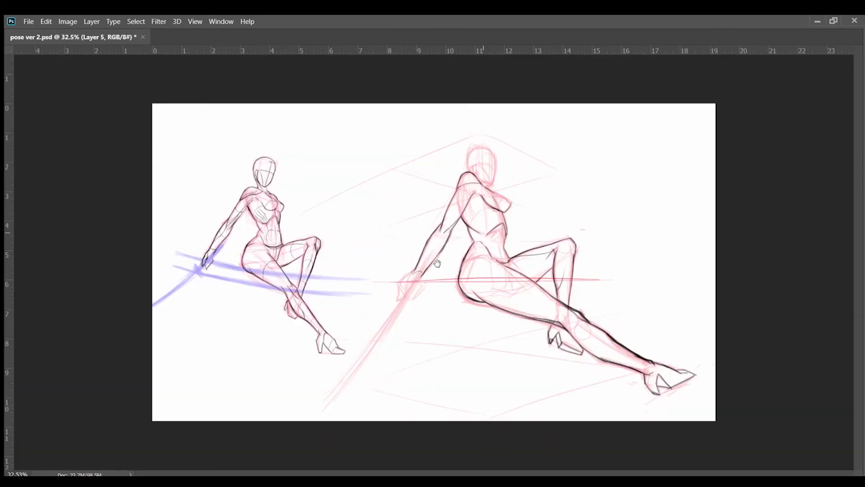
Add inner contour lines to the second figure's breast, upper ribcage and shoulder
scroll(455, 255, "up", 3)
mouse_move(403, 225)
left_mouse_down()
mouse_move(378, 276)
mouse_move(430, 250)
left_mouse_up()
mouse_move(449, 256)
left_mouse_down()
mouse_move(492, 277)
mouse_move(504, 271)
left_mouse_up()
mouse_move(383, 269)
left_mouse_down()
mouse_move(365, 347)
mouse_move(392, 370)
left_mouse_up()
scroll(430, 327, "down", 3)
scroll(447, 301, "up", 3)
left_click_drag(424, 296, 473, 313)
scroll(405, 332, "down", 3)
Outline the head's jawline and face plane, and connect the chin to the chest with the neck line
scroll(384, 257, "up", 3)
left_click_drag(343, 341, 383, 298)
scroll(419, 256, "up", 3)
mouse_move(386, 245)
left_mouse_down()
mouse_move(471, 311)
mouse_move(446, 356)
left_mouse_up()
scroll(471, 311, "up", 1)
left_click_drag(452, 294, 413, 332)
left_click_drag(452, 230, 450, 298)
mouse_move(388, 396)
left_mouse_down()
mouse_move(363, 347)
mouse_move(392, 392)
left_mouse_up()
scroll(383, 212, "up", 1)
mouse_move(413, 173)
left_mouse_down()
mouse_move(405, 327)
mouse_move(424, 304)
left_mouse_up()
left_click_drag(346, 304, 407, 333)
left_click_drag(397, 360, 402, 339)
Draw the ear and outline the rounded skull from the forehead around to the nape
mouse_move(338, 225)
left_mouse_down()
mouse_move(397, 331)
mouse_move(339, 233)
mouse_move(335, 279)
left_mouse_up()
key("ctrl+z")
mouse_move(332, 232)
left_mouse_down()
mouse_move(321, 270)
mouse_move(335, 282)
left_mouse_up()
left_click_drag(335, 293, 354, 315)
mouse_move(380, 147)
left_mouse_down()
mouse_move(419, 169)
mouse_move(430, 275)
left_mouse_up()
key("ctrl+z")
left_click_drag(435, 217, 422, 318)
mouse_move(394, 151)
left_mouse_down()
mouse_move(284, 216)
mouse_move(288, 262)
left_mouse_up()
mouse_move(406, 156)
left_mouse_down()
mouse_move(370, 140)
mouse_move(324, 154)
mouse_move(291, 266)
left_mouse_up()
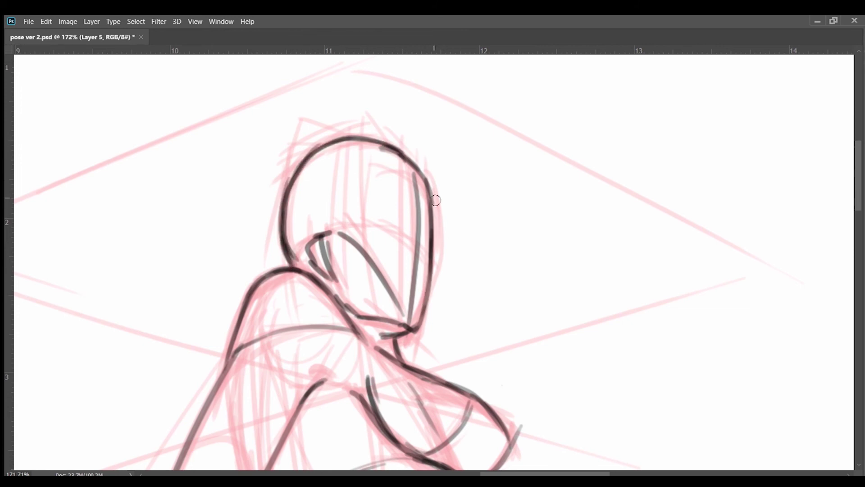
Draw three curved facial guide lines across the front of the face, and reinforce the ear and crown
mouse_move(435, 251)
left_mouse_down()
mouse_move(383, 218)
mouse_move(429, 238)
left_mouse_up()
key("ctrl+z")
left_click_drag(386, 179, 429, 201)
left_click_drag(391, 253, 430, 278)
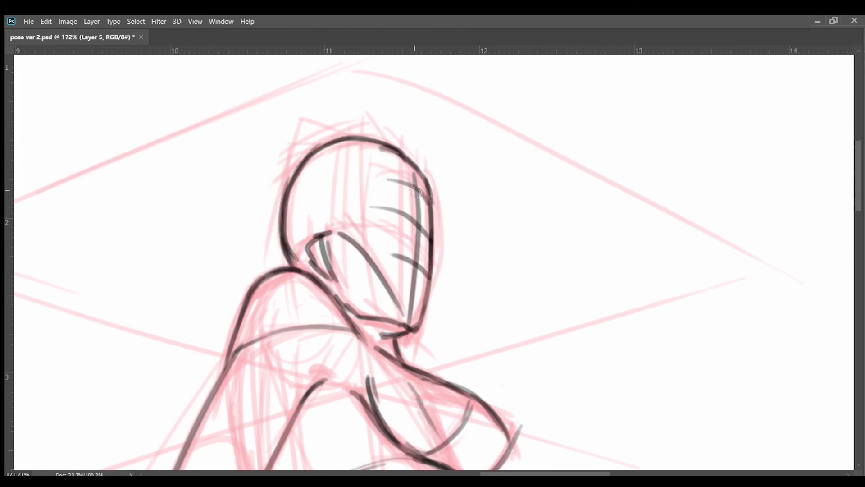
mouse_move(343, 225)
left_mouse_down()
mouse_move(301, 253)
mouse_move(309, 264)
left_mouse_up()
left_click_drag(419, 168, 302, 151)
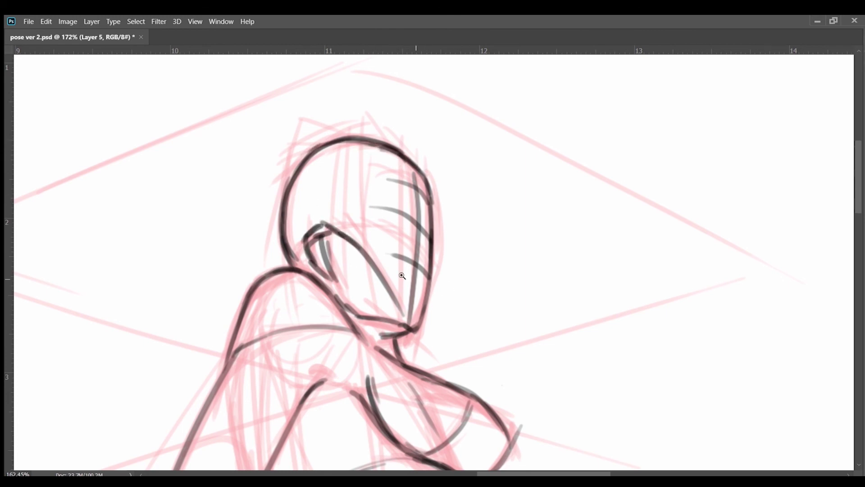
Outline the supporting hand at the end of the straight arm, including the knuckles and fingers
scroll(402, 276, "up", 1)
scroll(384, 298, "down", 10)
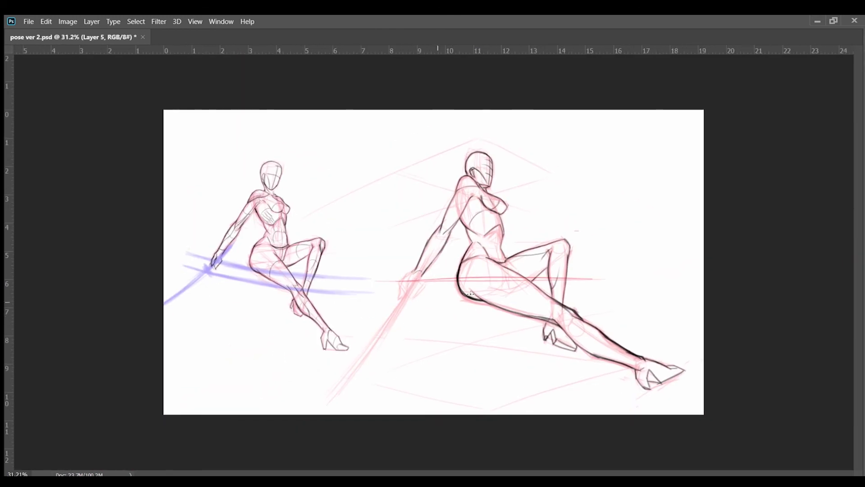
scroll(372, 334, "up", 6)
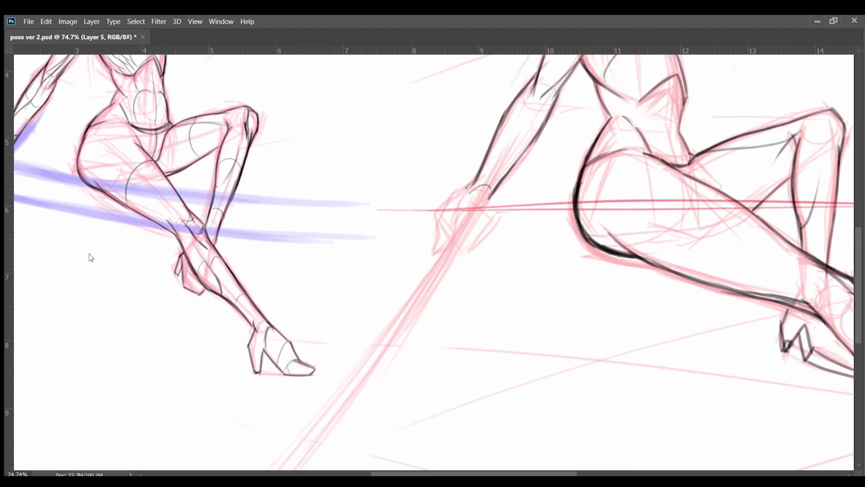
scroll(411, 264, "up", 3)
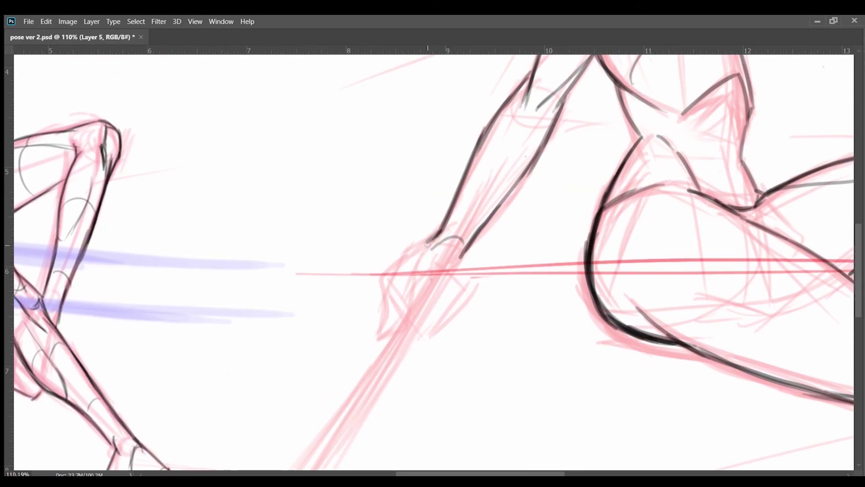
scroll(371, 238, "down", 5)
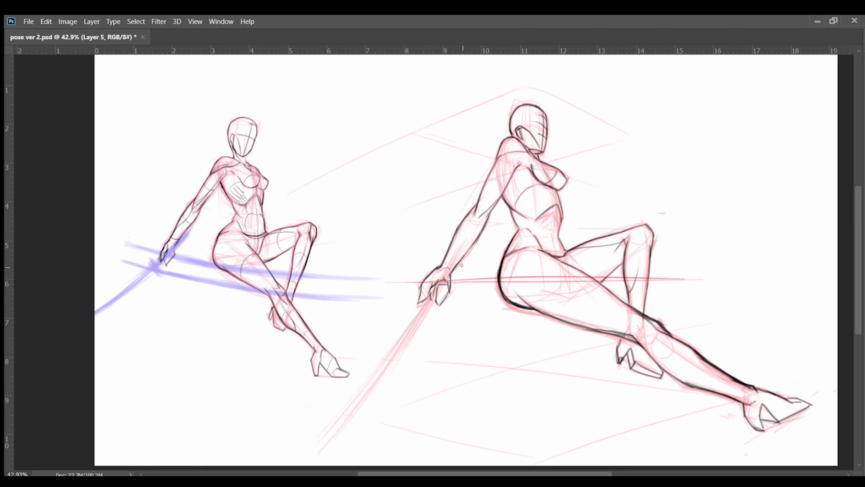
scroll(439, 309, "down", 3)
scroll(413, 276, "up", 4)
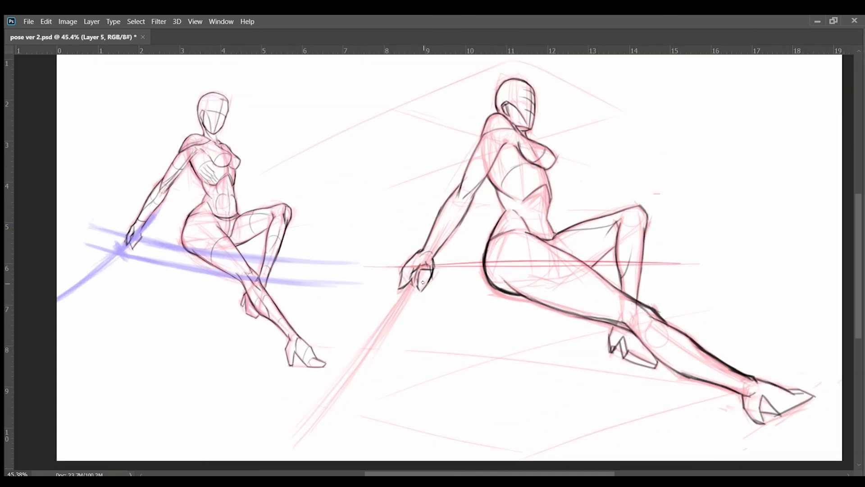
Adjust the drawn hand with Free Transform and reinforce its outer contour
key("ctrl+t")
left_click_drag(428, 270, 444, 299)
key("Return")
left_click(431, 256, "ctrl")
mouse_move(385, 277)
left_mouse_down()
mouse_move(366, 327)
mouse_move(422, 242)
left_mouse_up()
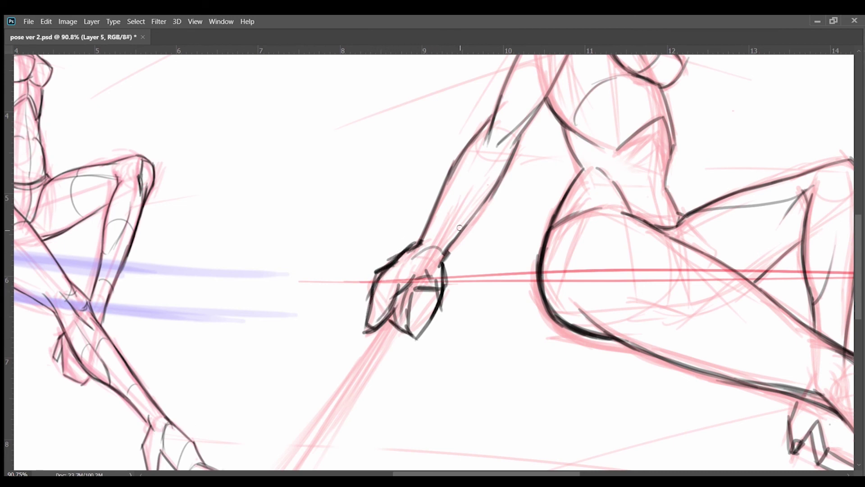
scroll(470, 217, "down", 5)
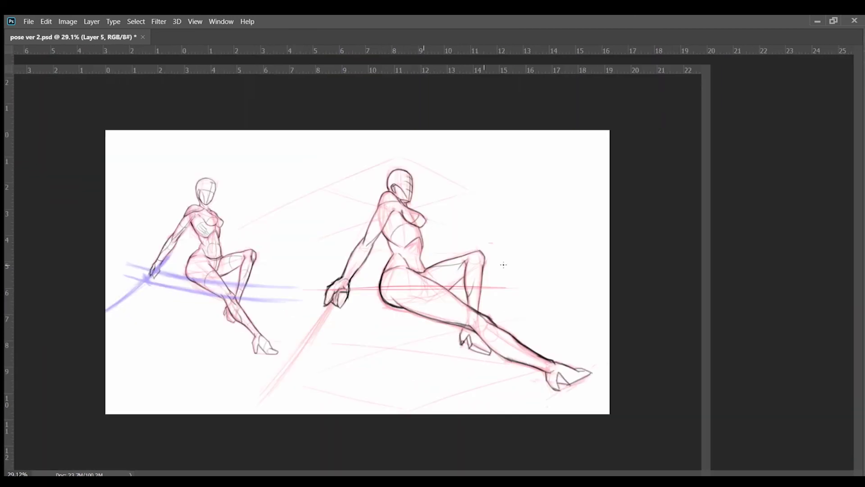
Paint a thick blue diagonal bar from the forearm through the hand down to the lower edge of the sketch
key("Tab")
key("Tab")
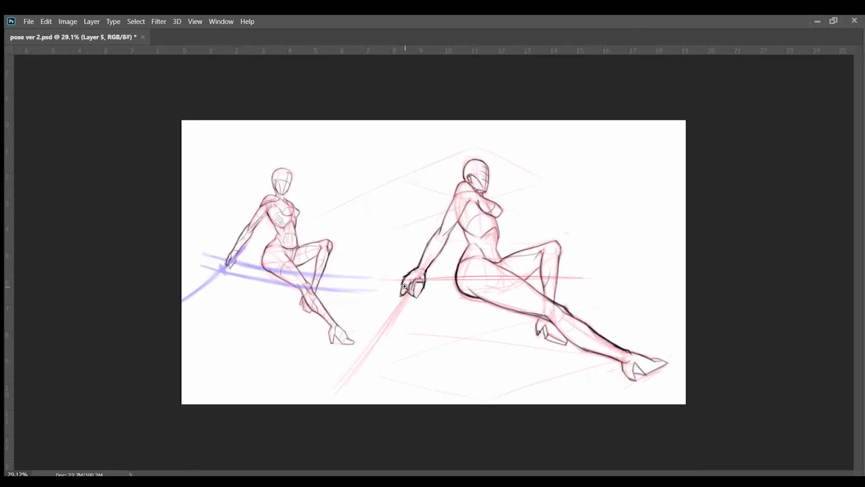
scroll(434, 261, "up", 2)
left_click_drag(429, 251, 298, 442)
mouse_move(436, 247)
left_mouse_down()
mouse_move(387, 326)
mouse_move(413, 335)
left_mouse_up()
scroll(383, 313, "up", 1)
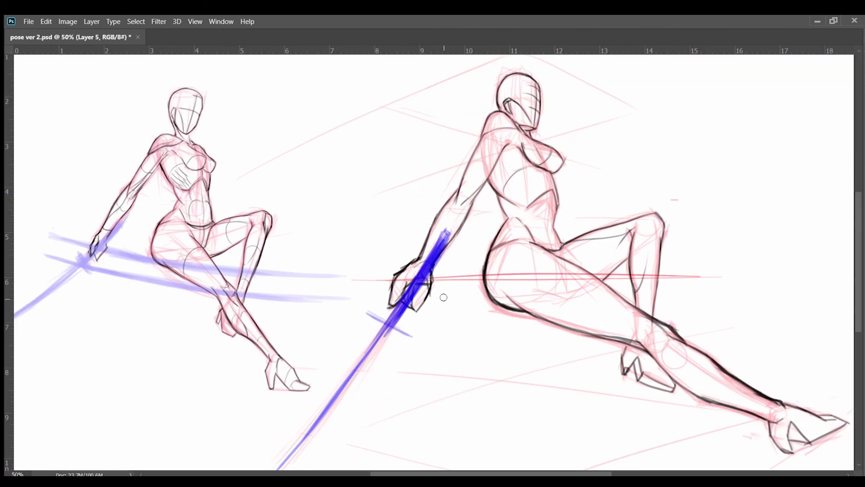
Add a short blue crosspiece to the diagonal bar below the hand and strengthen the bar's lower length
scroll(415, 343, "down", 1)
scroll(396, 322, "up", 2)
left_click_drag(368, 311, 411, 340)
scroll(392, 321, "down", 2)
left_click_drag(427, 286, 308, 432)
left_click_drag(395, 316, 302, 437)
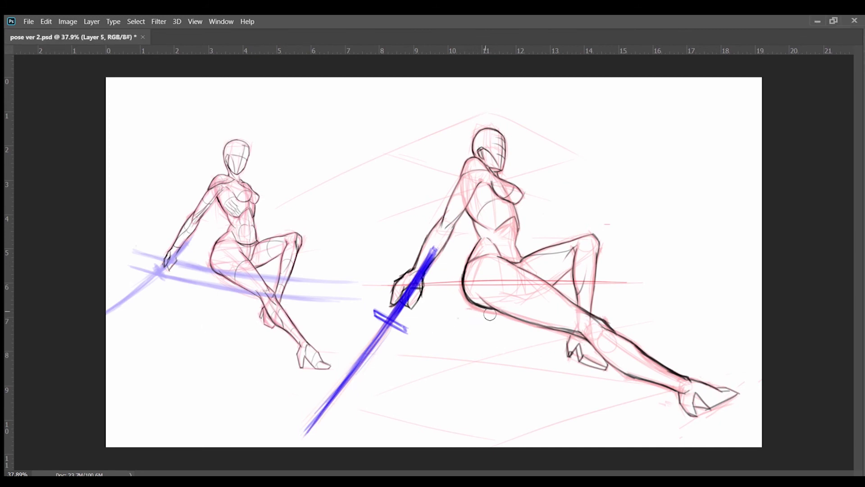
Paint two long, slightly curved blue lines from beside the hand across the hips and legs as the seat's edges
mouse_move(356, 264)
left_mouse_down()
mouse_move(496, 295)
mouse_move(727, 328)
left_mouse_up()
left_click_drag(347, 301, 429, 329)
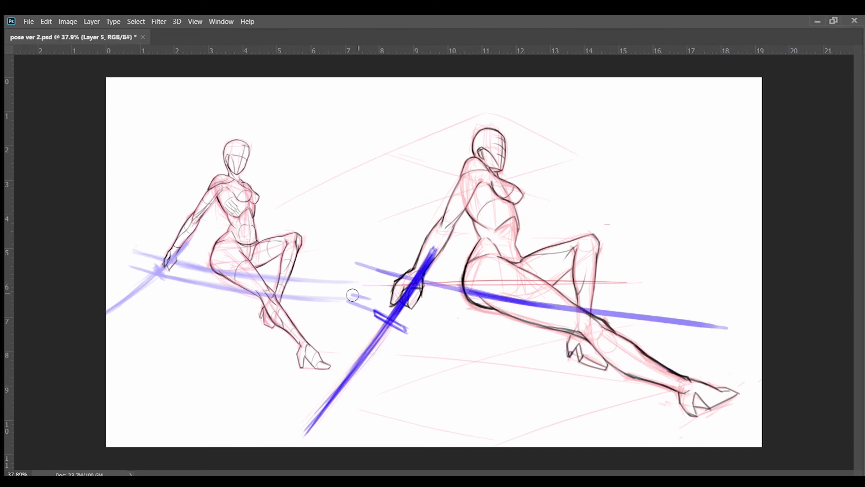
left_click_drag(360, 264, 723, 327)
mouse_move(347, 299)
left_mouse_down()
mouse_move(624, 355)
mouse_move(722, 361)
left_mouse_up()
scroll(570, 311, "up", 2)
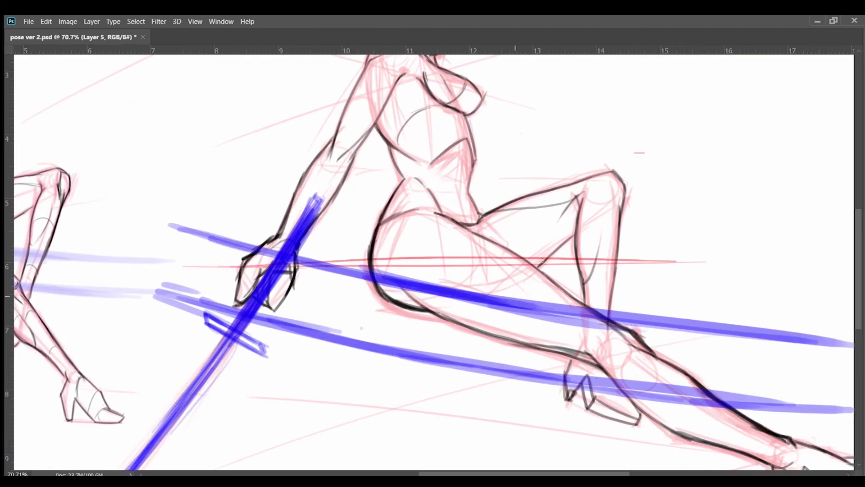
scroll(491, 221, "down", 1)
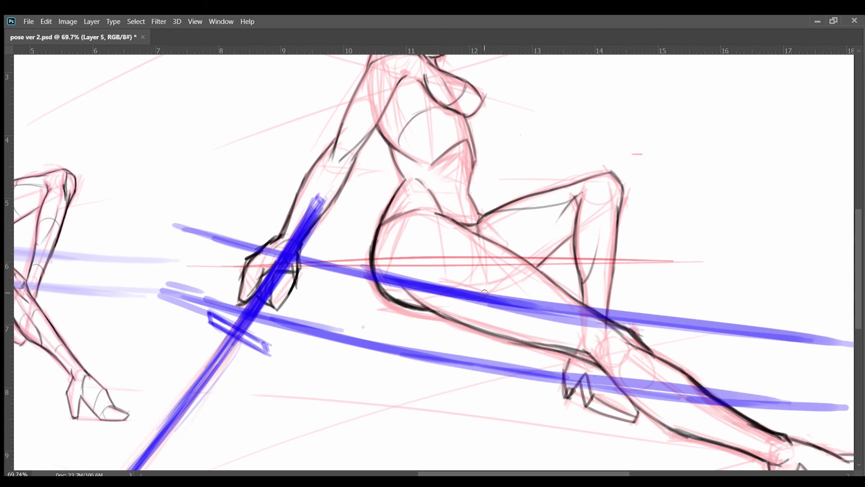
scroll(479, 292, "down", 3)
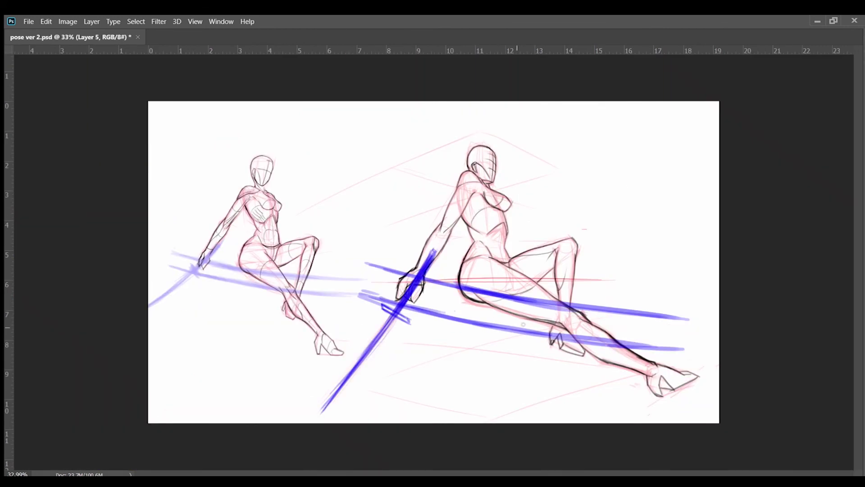
Erase the upper blue line where it overlaps the hips and thighs
scroll(500, 298, "up", 1)
left_click_drag(466, 291, 586, 312)
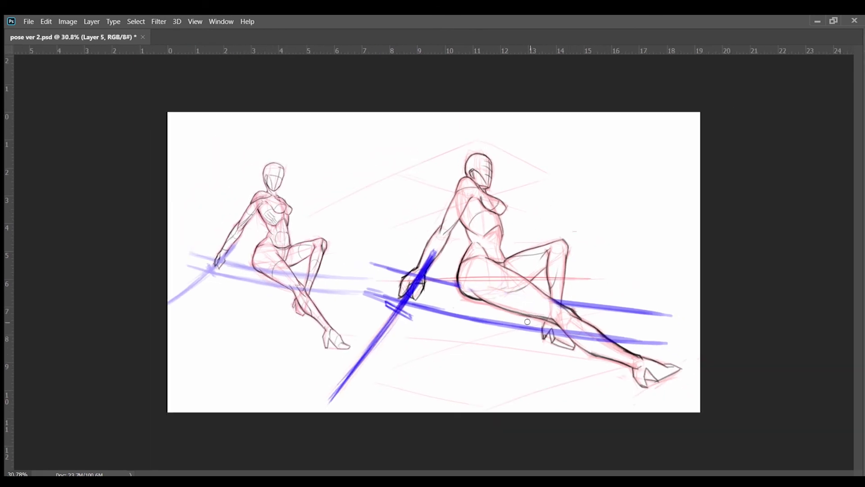
scroll(435, 271, "up", 1)
scroll(513, 285, "up", 1)
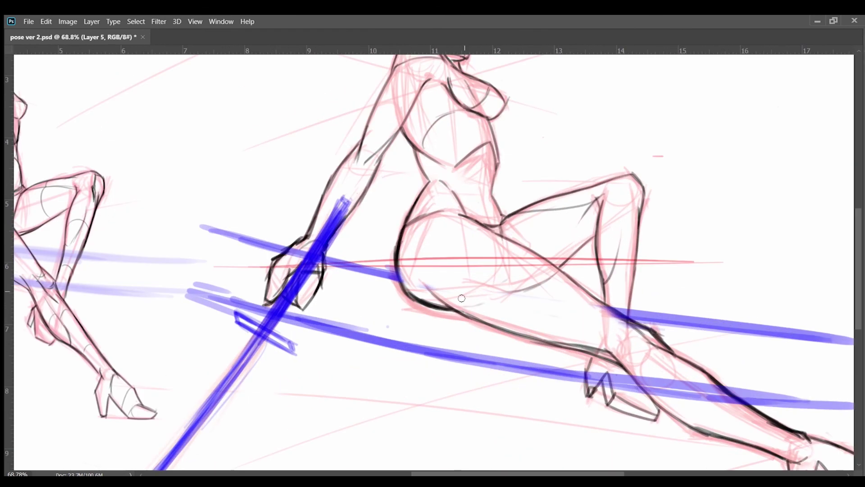
Round out the buttock with a curved inner contour and draw the underside of the bent leg's thigh
left_click_drag(474, 298, 558, 271)
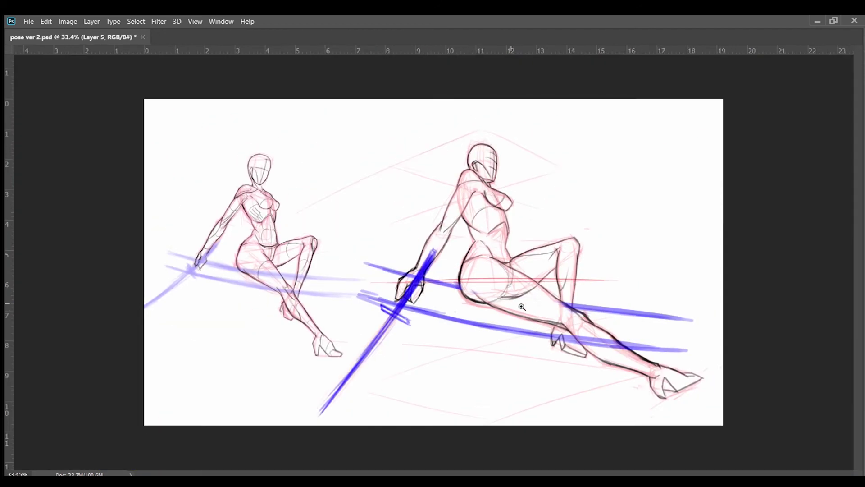
left_click_drag(501, 276, 514, 271)
left_click_drag(514, 226, 529, 288)
left_click_drag(527, 257, 492, 299)
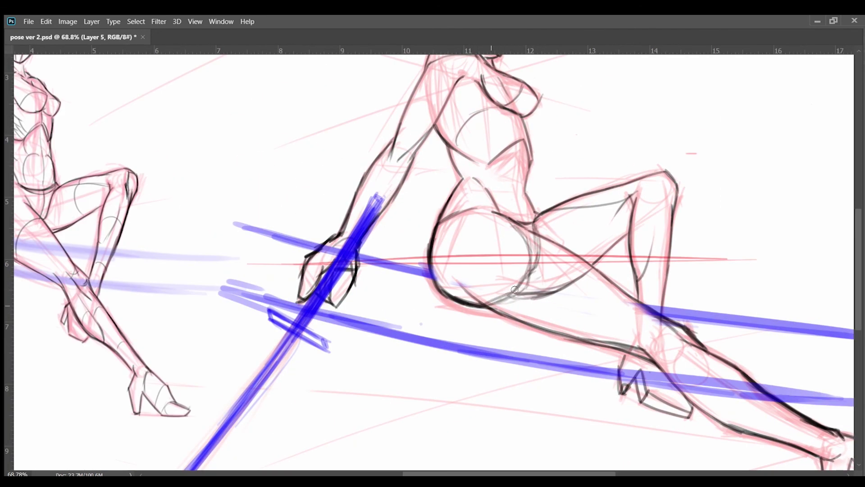
left_click_drag(509, 295, 612, 238)
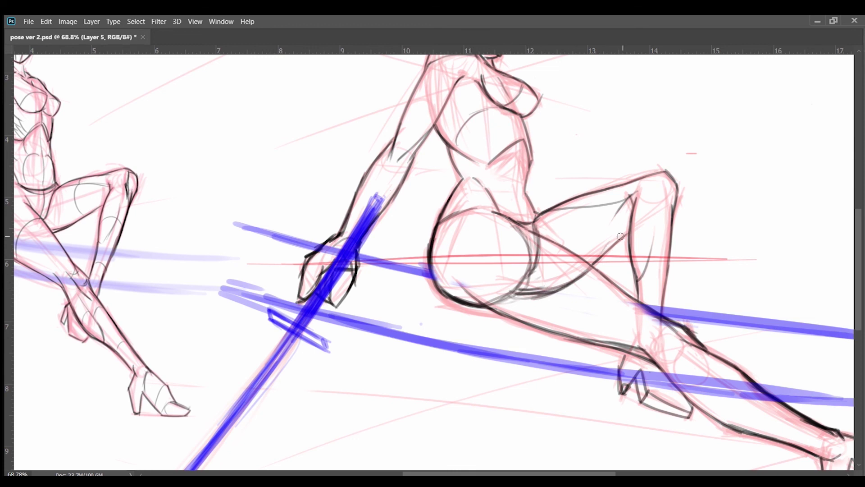
Restore the upper blue seat line as thin strokes across the hip and extended thigh
scroll(508, 315, "down", 3)
scroll(525, 343, "up", 3)
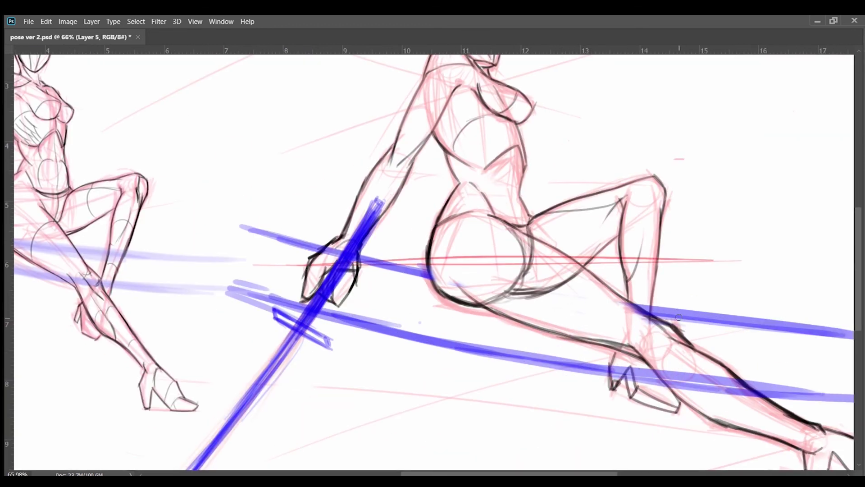
mouse_move(548, 294)
left_mouse_down()
mouse_move(631, 312)
mouse_move(599, 311)
left_mouse_up()
left_click_drag(435, 277, 503, 291)
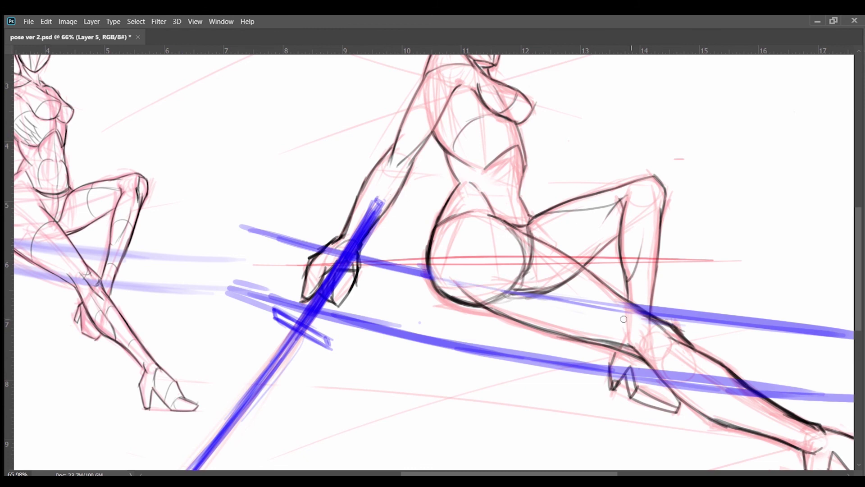
Draw a curved cross-contour around the upper arm of the supporting arm
scroll(511, 363, "down", 3)
scroll(457, 207, "up", 2)
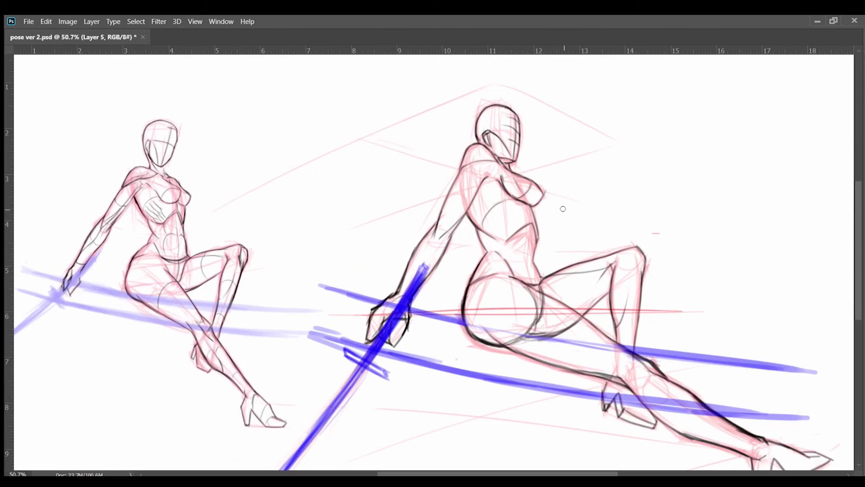
scroll(437, 239, "up", 3)
scroll(461, 171, "up", 1)
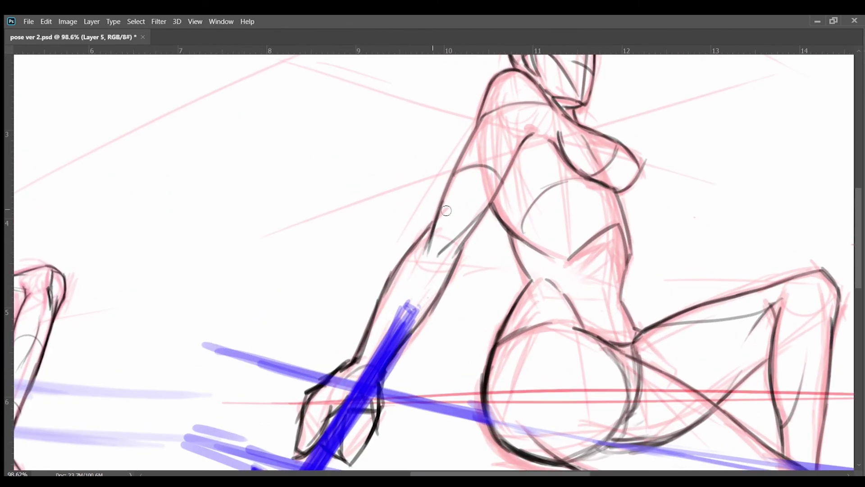
Sketch short curved rib strokes inside the ribcage arc on the figure's side
scroll(446, 210, "up", 1)
left_click_drag(466, 212, 520, 219)
key("ctrl+z")
left_click_drag(473, 206, 523, 227)
left_click_drag(466, 215, 506, 238)
mouse_move(483, 194)
left_mouse_down()
mouse_move(532, 216)
mouse_move(543, 207)
left_mouse_up()
left_click_drag(483, 229, 502, 248)
left_click_drag(498, 215, 526, 240)
scroll(532, 214, "down", 4)
Draw curved cross-contours around the bent leg's thigh and shin and the extended leg's thigh and ankle
scroll(581, 243, "up", 3)
left_click_drag(578, 232, 603, 281)
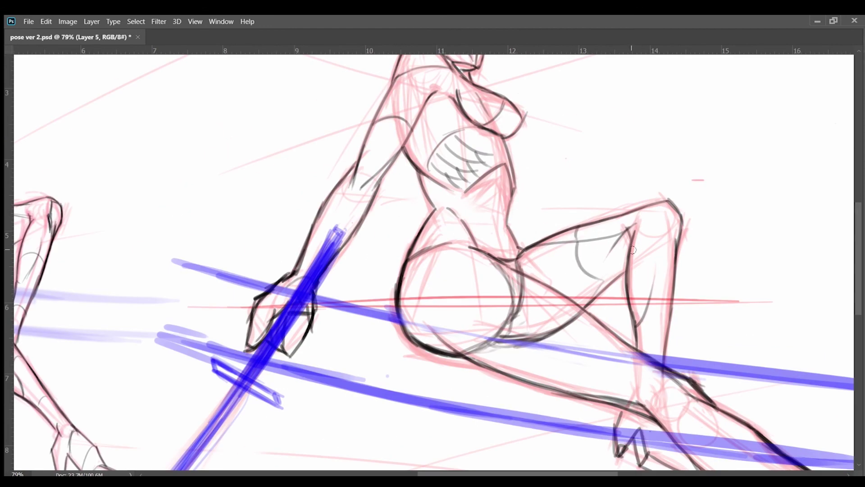
scroll(612, 315, "down", 5)
scroll(585, 316, "right", 5)
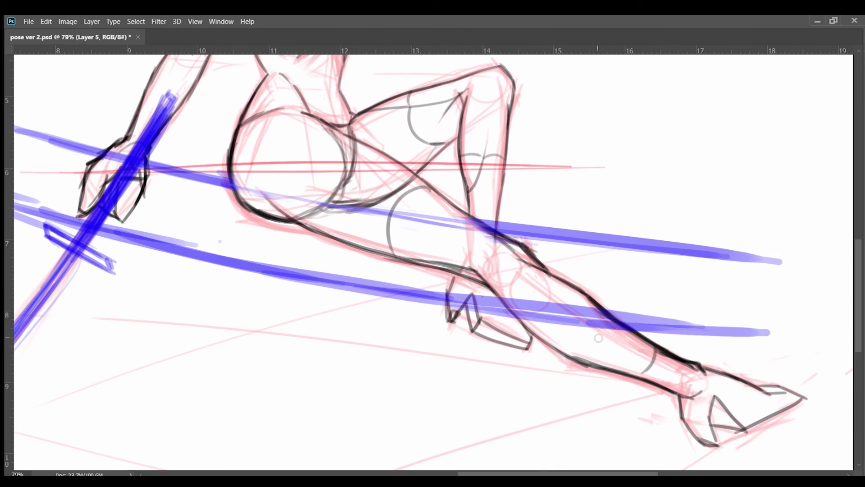
Add a curved cross-contour around the extended leg's calf below the knee
scroll(601, 356, "down", 4)
scroll(600, 380, "up", 4)
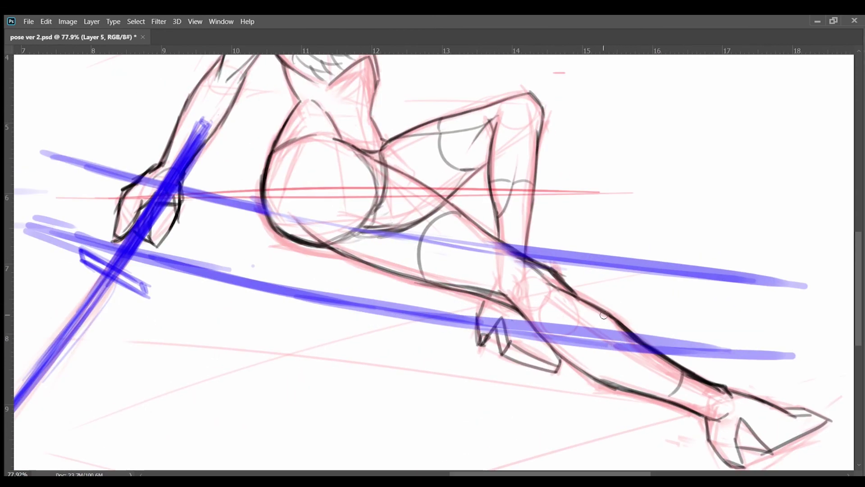
scroll(615, 322, "down", 4)
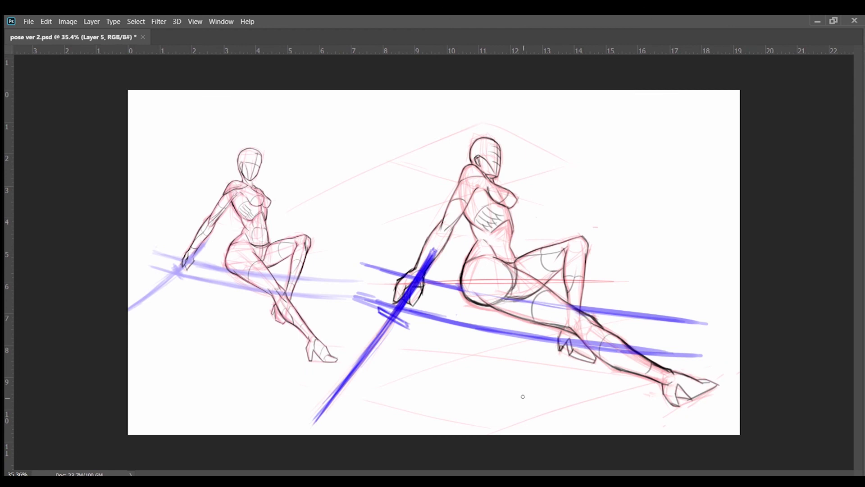
scroll(619, 336, "up", 5)
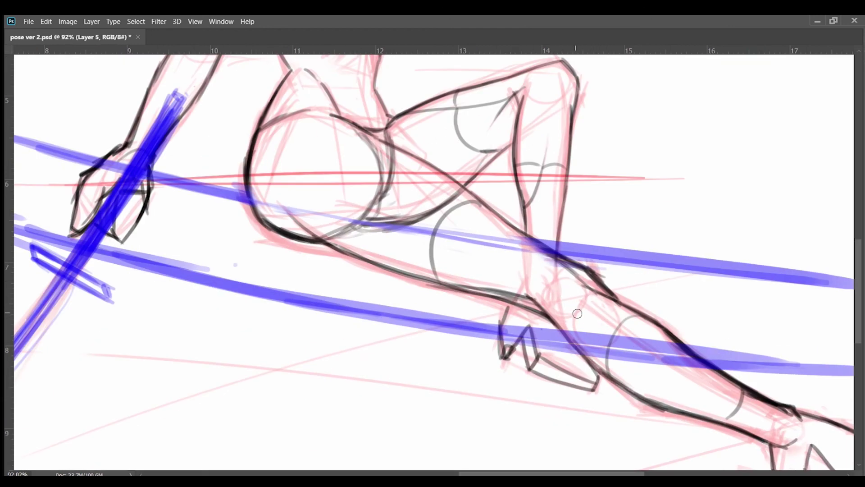
Clean up and restate the extended thigh's underside contour toward the back of the knee
scroll(577, 313, "down", 2)
scroll(553, 301, "down", 3)
scroll(532, 316, "up", 5)
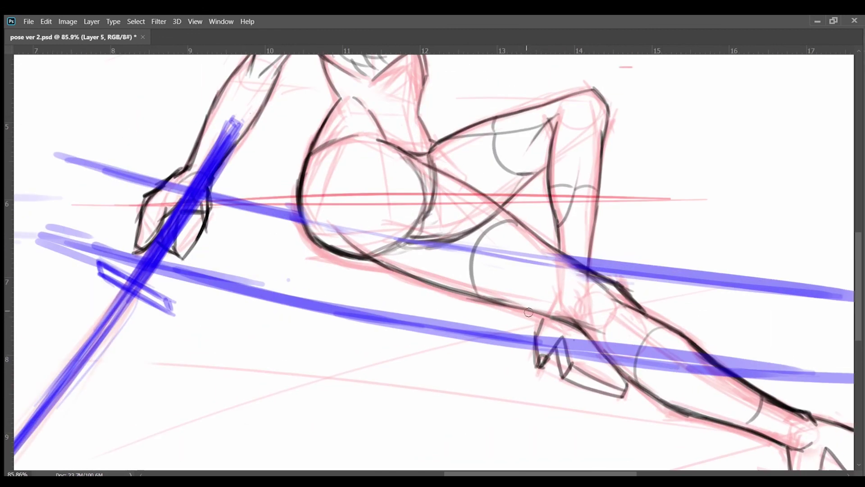
scroll(563, 322, "down", 3)
scroll(630, 338, "up", 3)
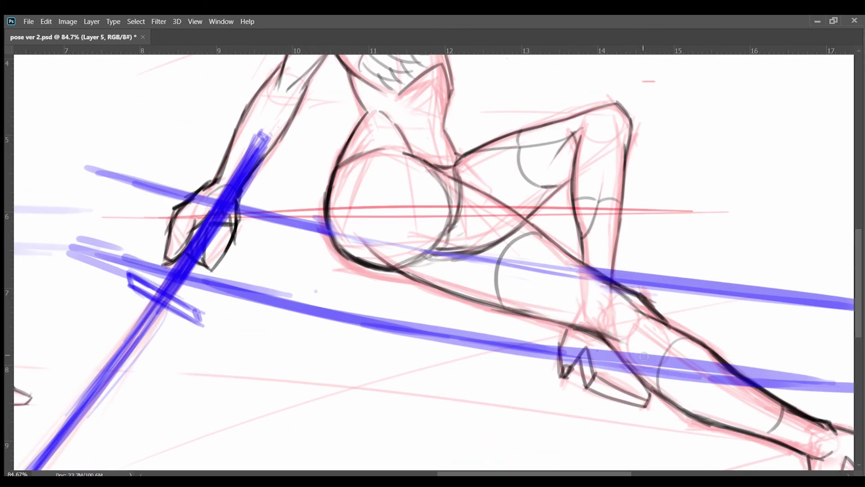
Reinforce the hip's outer contour and the curved upper edge of the pelvis
scroll(586, 351, "down", 3)
scroll(535, 343, "up", 4)
left_click_drag(408, 181, 392, 272)
left_click_drag(450, 169, 410, 183)
left_click_drag(477, 163, 421, 177)
scroll(586, 135, "up", 2)
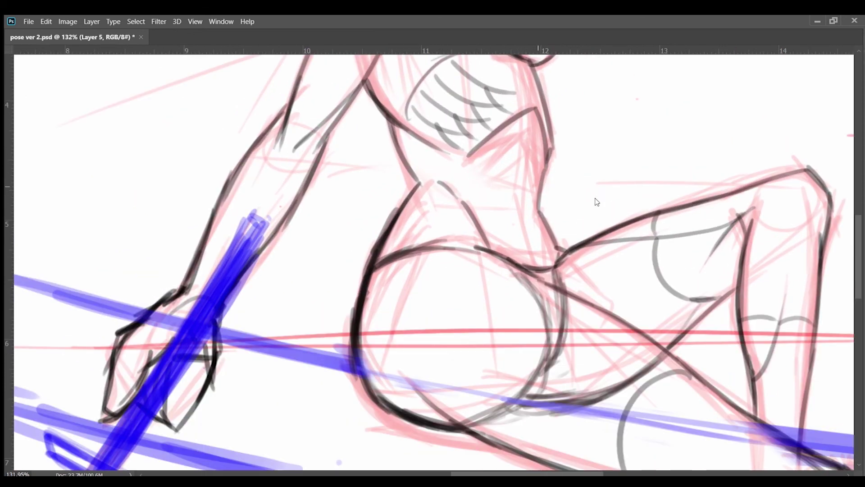
Draw the lower-abdomen contour lines between the waist and the pelvis
left_click_drag(568, 155, 555, 196)
left_click_drag(478, 229, 468, 185)
mouse_move(528, 105)
left_mouse_down()
mouse_move(509, 247)
mouse_move(525, 289)
mouse_move(536, 378)
left_mouse_up()
left_click_drag(498, 245, 477, 282)
mouse_move(489, 199)
left_mouse_down()
mouse_move(471, 241)
mouse_move(475, 281)
left_mouse_up()
left_click_drag(381, 164, 404, 252)
scroll(404, 251, "down", 5)
scroll(511, 222, "down", 2)
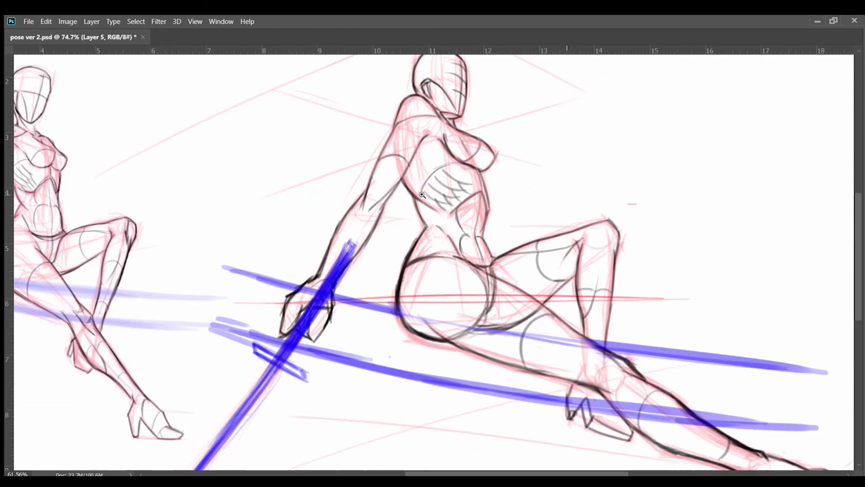
Redraw the supporting arm's outer forearm contour from elbow to wrist, undoing the unsatisfactory strokes
scroll(657, 377, "down", 1)
scroll(451, 213, "up", 4)
key("ctrl+z")
left_click_drag(434, 224, 381, 329)
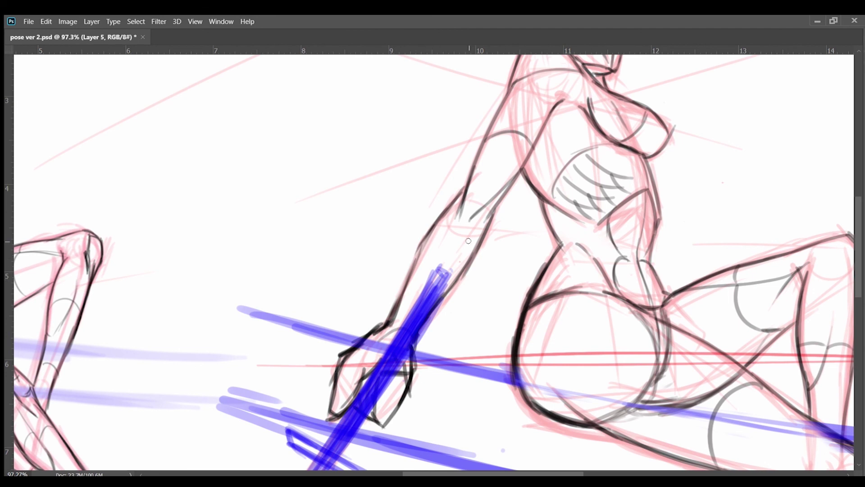
scroll(437, 243, "up", 1)
key("ctrl+z")
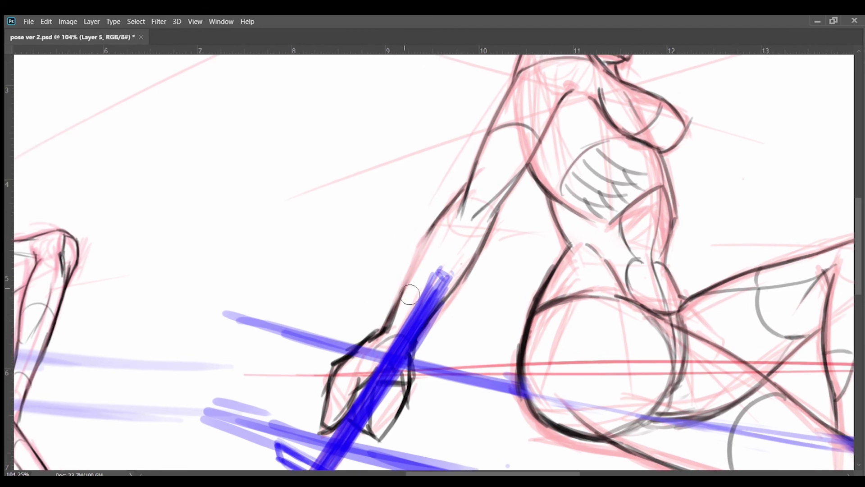
left_click_drag(455, 198, 391, 324)
scroll(450, 242, "up", 2)
key("ctrl+z")
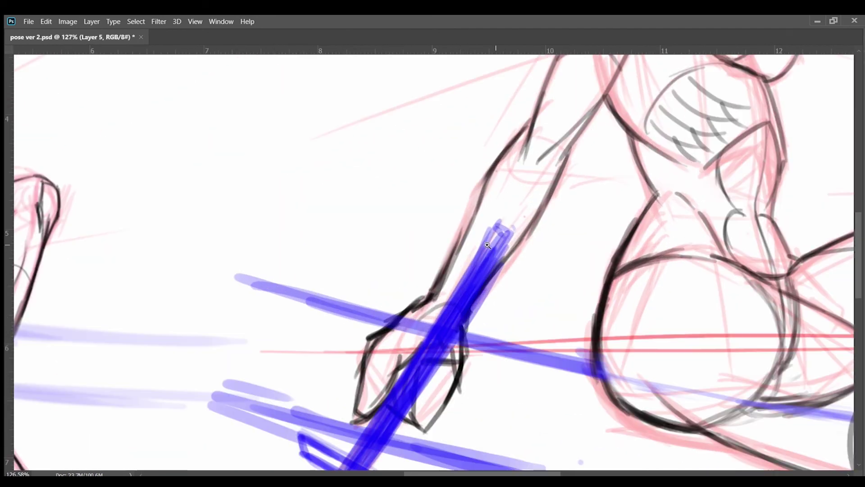
left_click_drag(529, 122, 420, 301)
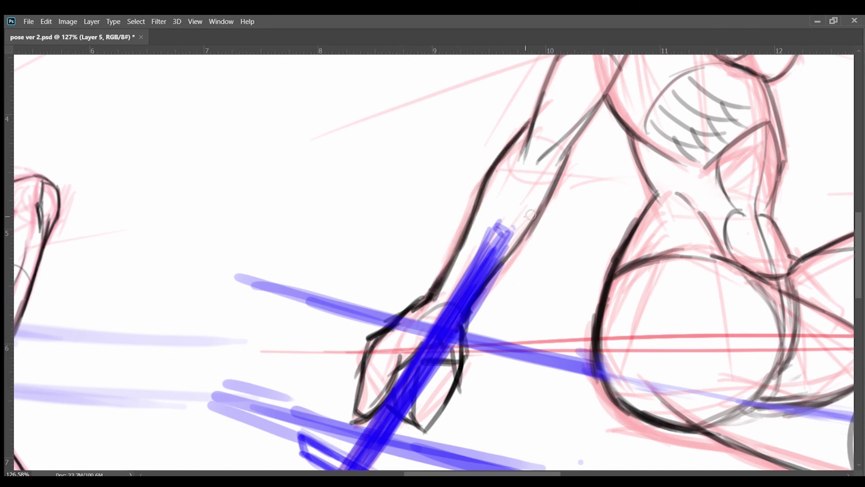
Darken the supporting arm's inner forearm contour from the elbow crease down toward the wrist
left_click_drag(565, 158, 526, 233)
scroll(521, 263, "down", 4)
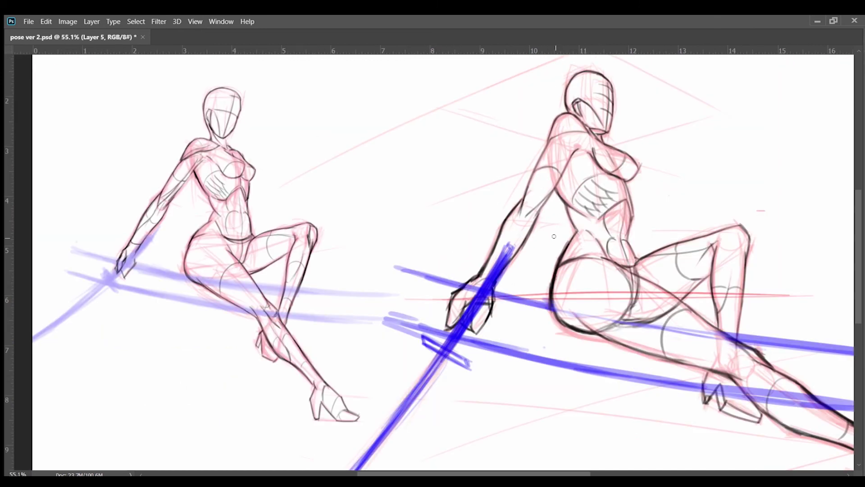
scroll(553, 236, "up", 2)
scroll(547, 200, "up", 1)
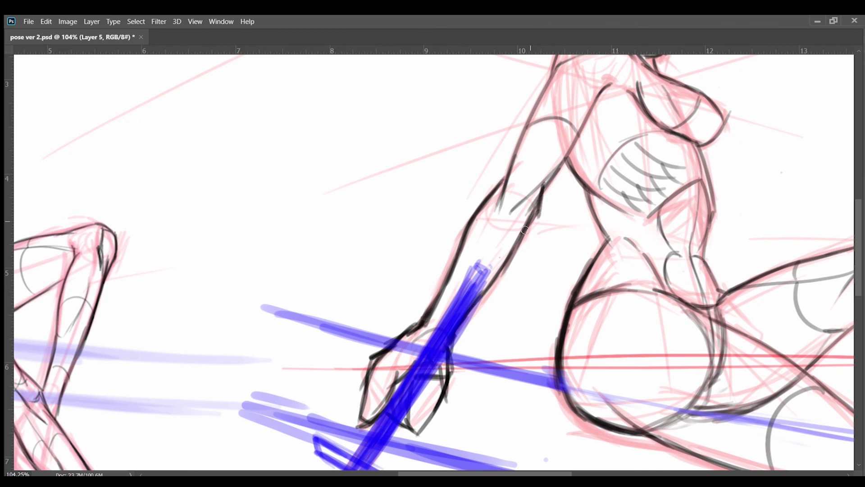
scroll(554, 272, "down", 3)
scroll(530, 254, "up", 3)
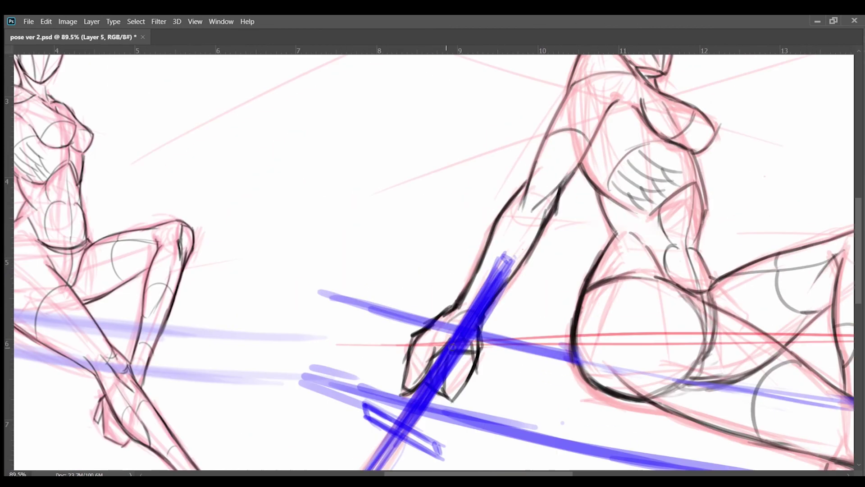
left_click_drag(581, 163, 525, 240)
Reinforce the torso's waist and lower-abdomen contours between the ribcage and the pelvis
scroll(464, 300, "up", 1)
mouse_move(655, 176)
left_mouse_down()
mouse_move(667, 248)
mouse_move(662, 308)
mouse_move(673, 341)
left_mouse_up()
scroll(677, 325, "down", 3)
scroll(677, 324, "up", 2)
left_click_drag(658, 260, 673, 343)
left_click_drag(716, 238, 729, 280)
scroll(751, 283, "down", 4)
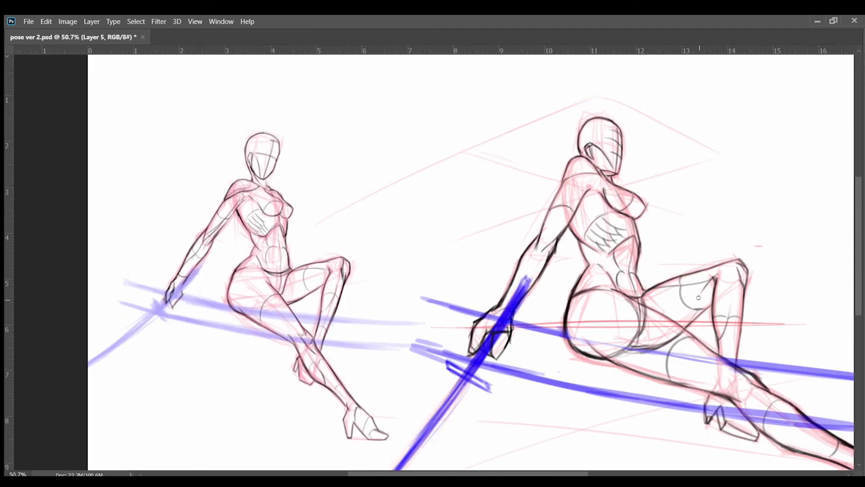
scroll(714, 289, "down", 2)
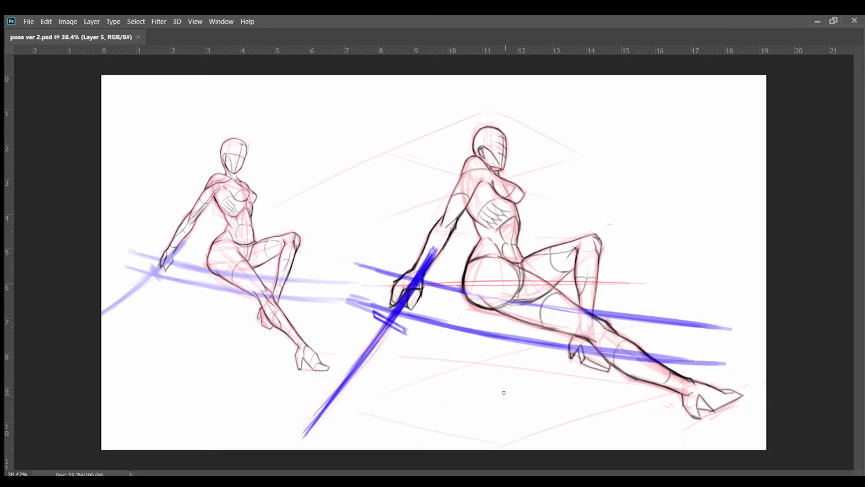
Rework the blue seat edge below the supporting hand into a thicker curve reaching the canvas's lower edge
left_click_drag(387, 324, 270, 446)
left_click_drag(371, 343, 293, 433)
left_click_drag(342, 381, 270, 450)
left_click_drag(387, 324, 276, 448)
mouse_move(295, 413)
left_mouse_down()
mouse_move(285, 458)
mouse_move(347, 414)
left_mouse_up()
mouse_move(302, 399)
left_mouse_down()
mouse_move(338, 366)
mouse_move(315, 429)
mouse_move(347, 383)
left_mouse_up()
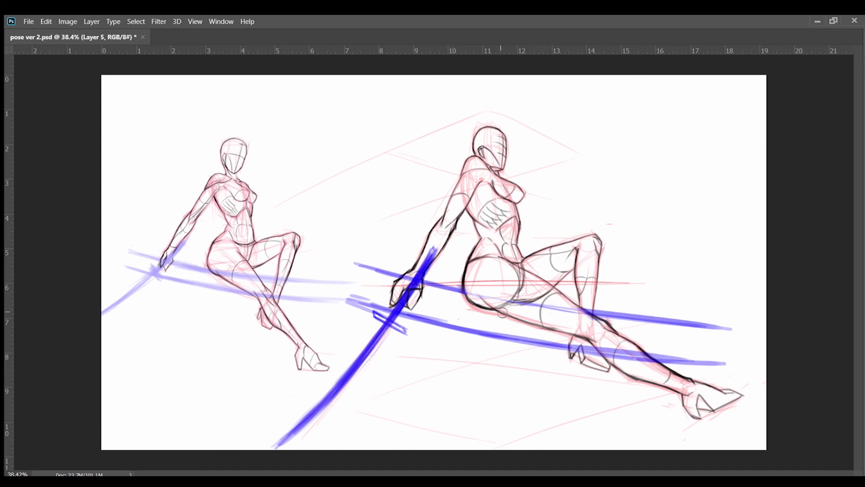
Retrace the red perspective guide lines above the head, across the shoulders and on the ground beneath the second figure
left_click_drag(374, 168, 500, 105)
mouse_move(315, 182)
left_mouse_down()
mouse_move(502, 103)
mouse_move(653, 160)
left_mouse_up()
left_click_drag(336, 408, 491, 449)
left_click_drag(662, 399, 500, 448)
left_click_drag(766, 387, 675, 448)
left_click_drag(585, 338, 343, 403)
left_click_drag(315, 342, 681, 400)
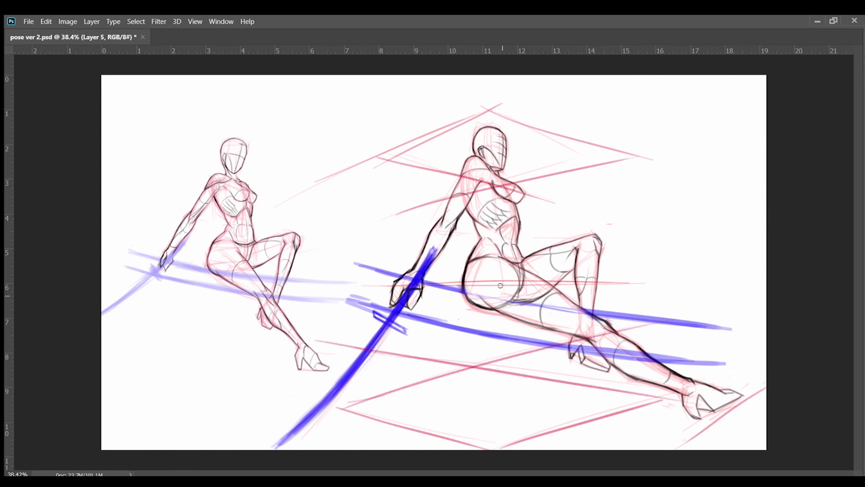
Reinforce the red perspective peak above the second figure's head with extra strokes and save the document
left_click_drag(297, 180, 500, 104)
left_click_drag(466, 105, 668, 163)
left_click_drag(492, 114, 671, 165)
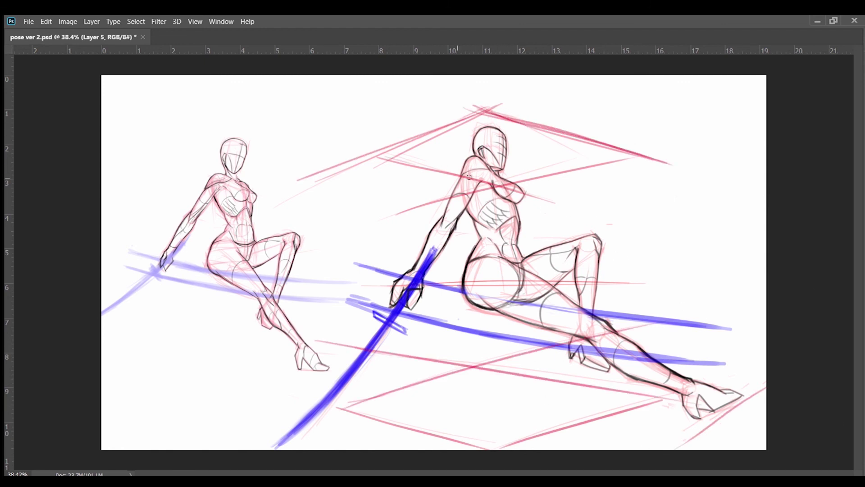
key("ctrl+s")
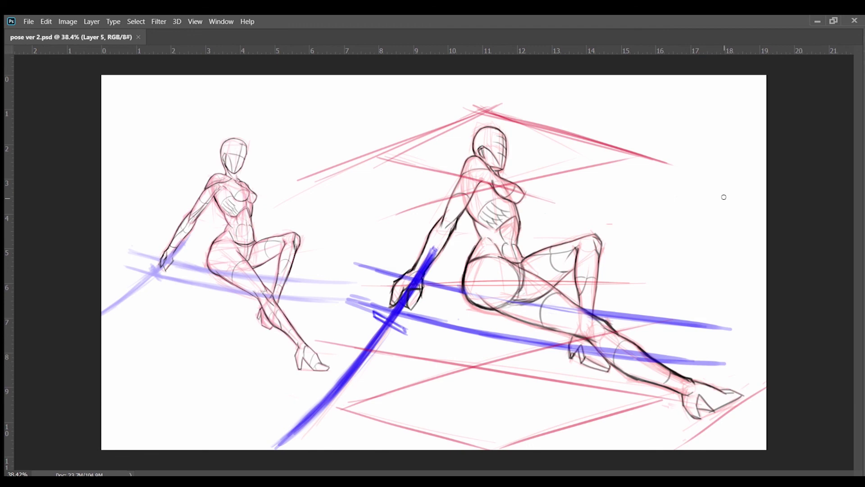